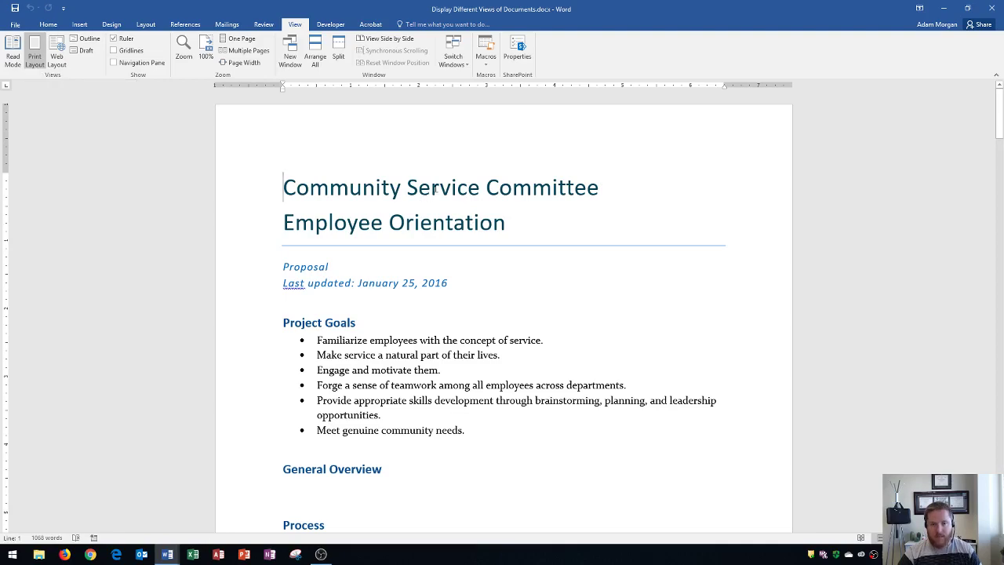
- Look through the document's pages in Print Layout and return to the title on the first page
scroll(436, 189, down, 15)
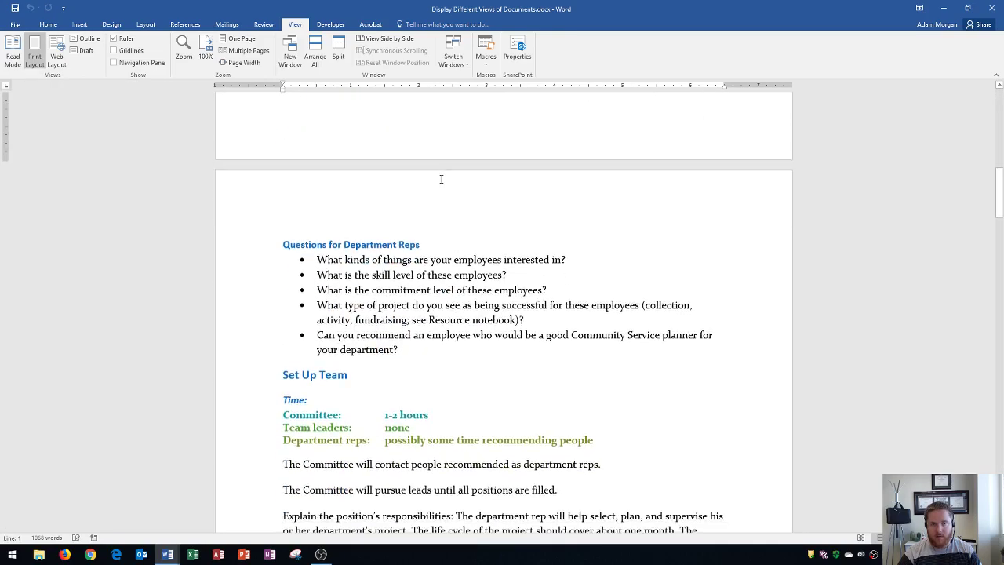
scroll(441, 179, down, 15)
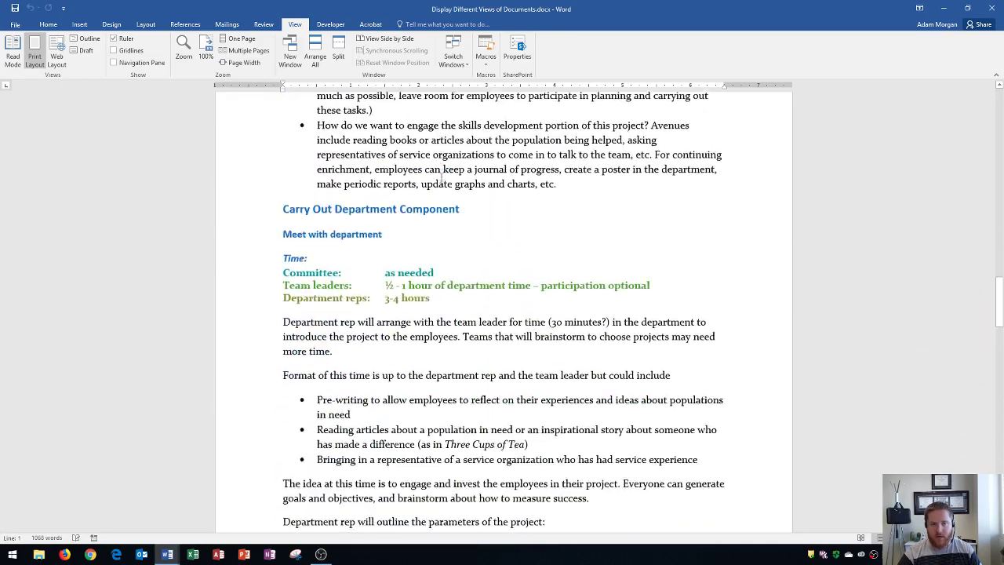
scroll(441, 179, down, 15)
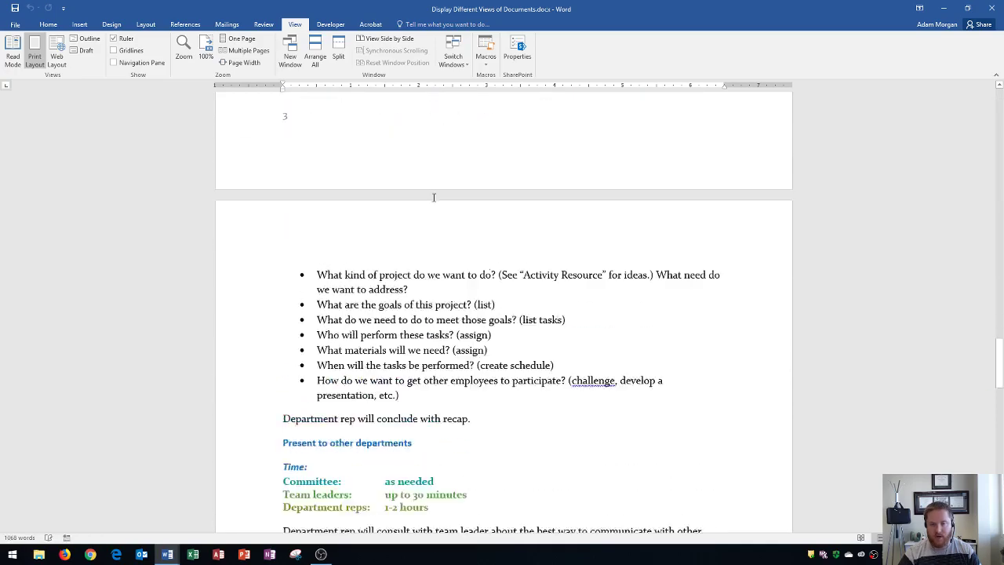
scroll(434, 197, up, 15)
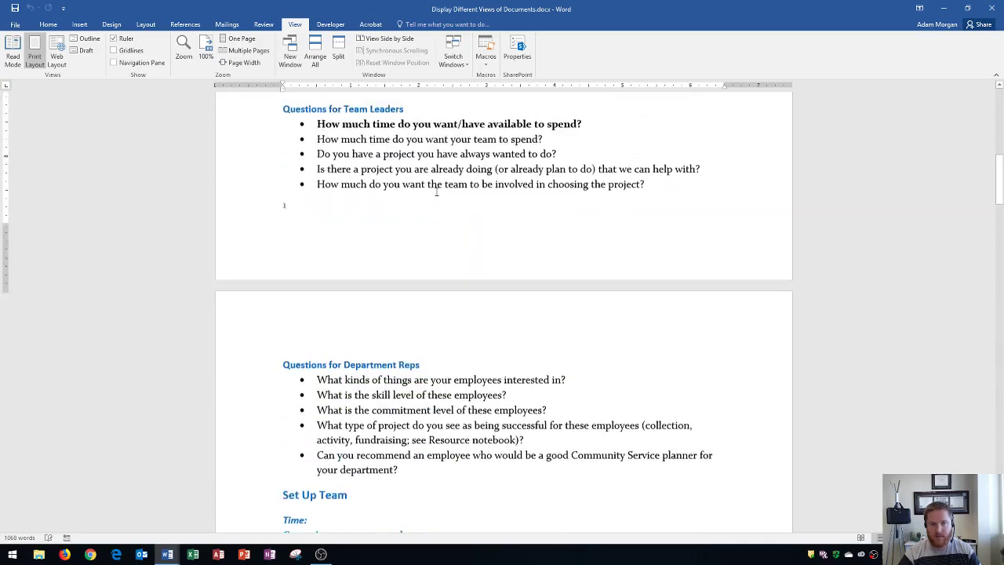
scroll(437, 192, up, 10)
click(329, 129)
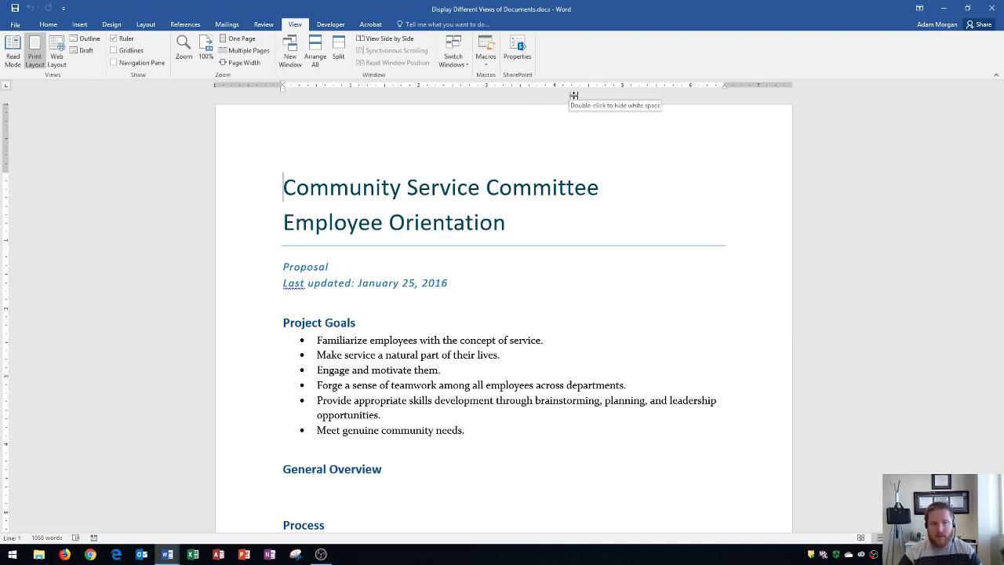
- Switch the document to Web Layout and check how its text rewraps in a smaller window and in a maximized one
click(55, 61)
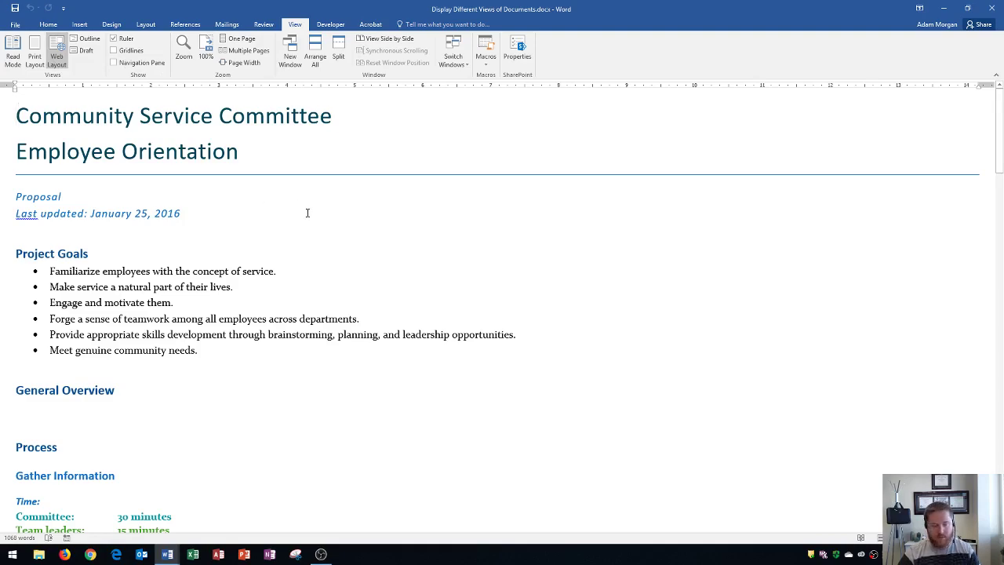
scroll(307, 212, down, 5)
scroll(506, 245, down, 8)
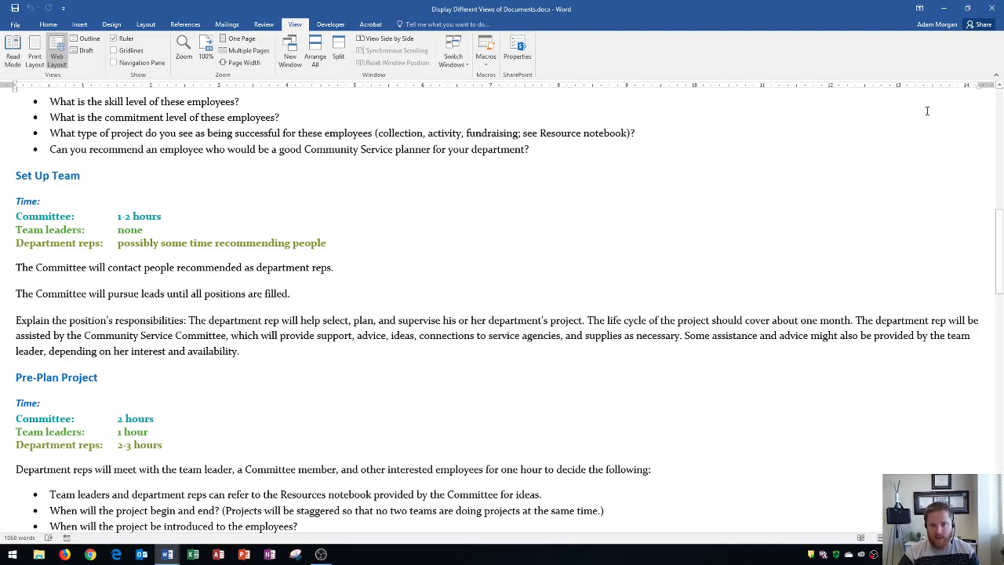
drag(768, 12, 637, 66)
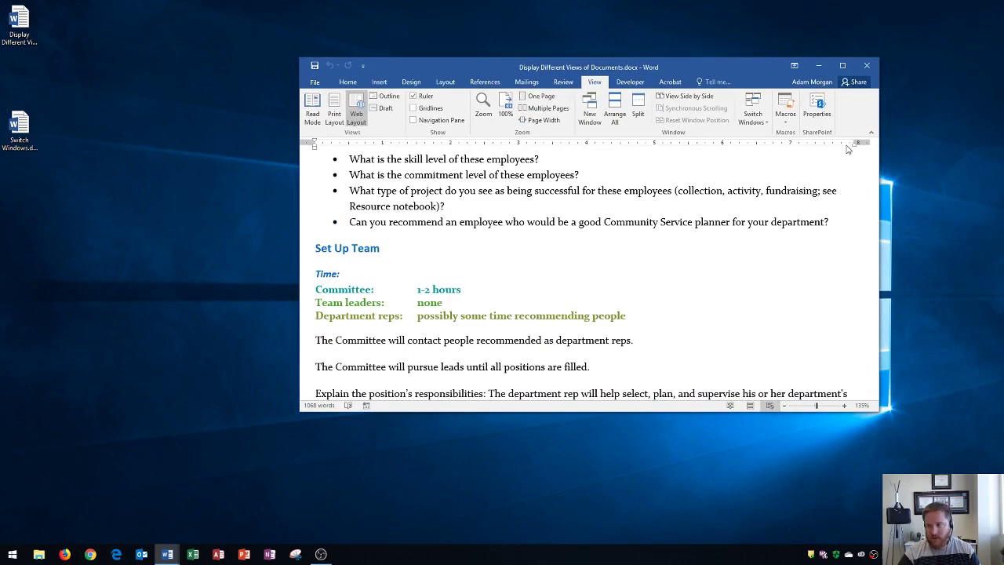
double_click(751, 61)
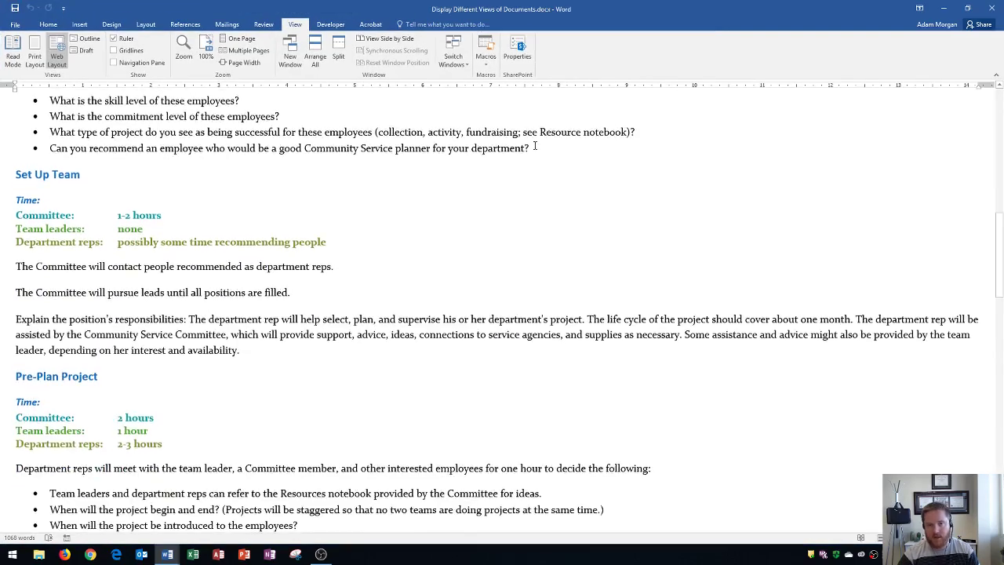
scroll(433, 243, down, 5)
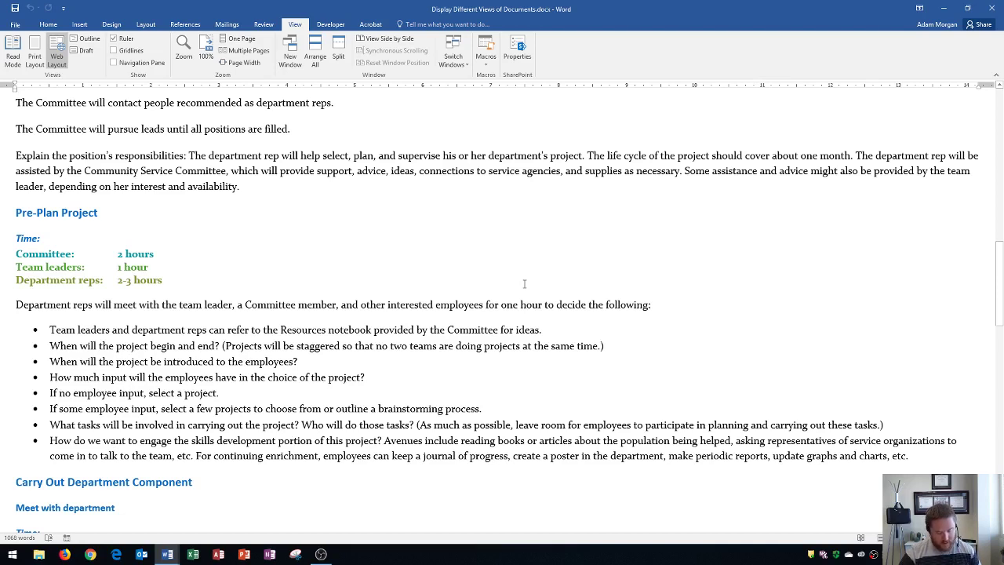
scroll(524, 285, up, 15)
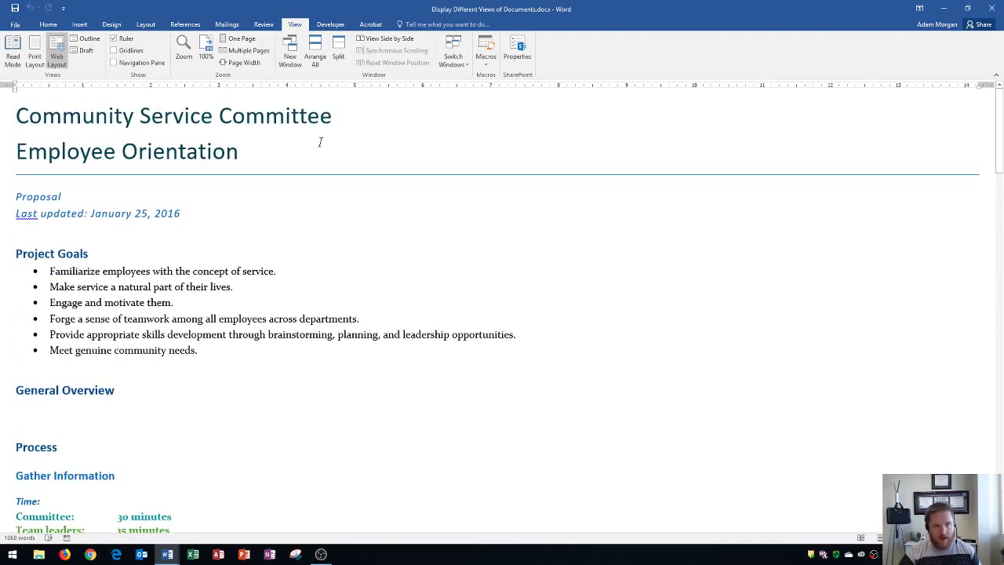
- Display the document in Read Mode and review the tools and view options offered there
click(13, 59)
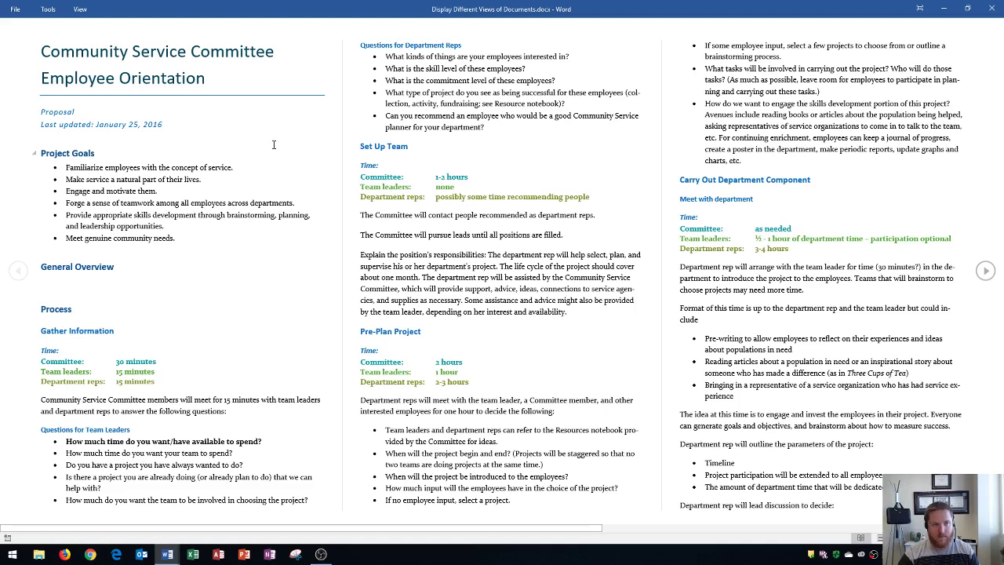
click(15, 11)
click(22, 24)
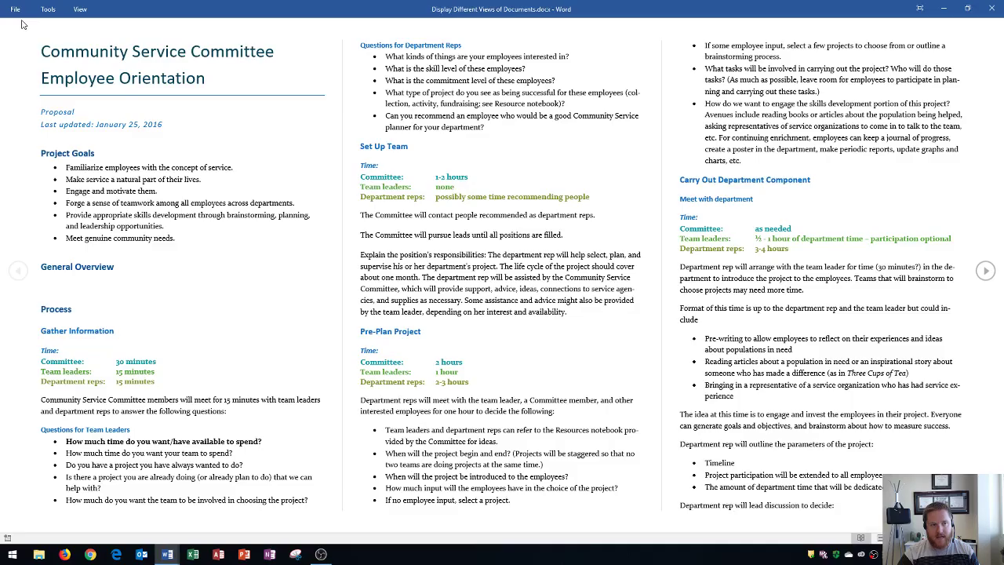
click(47, 10)
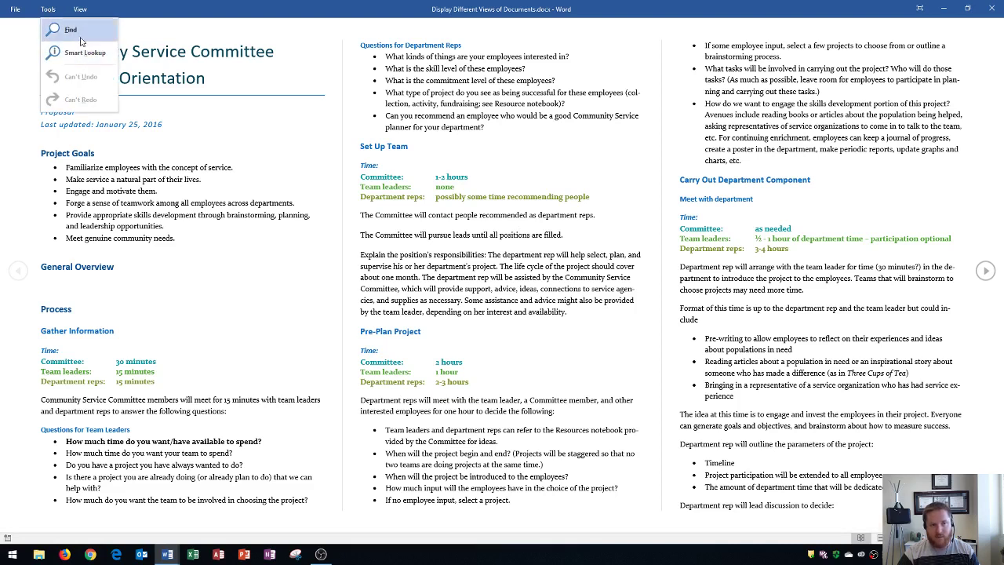
click(80, 10)
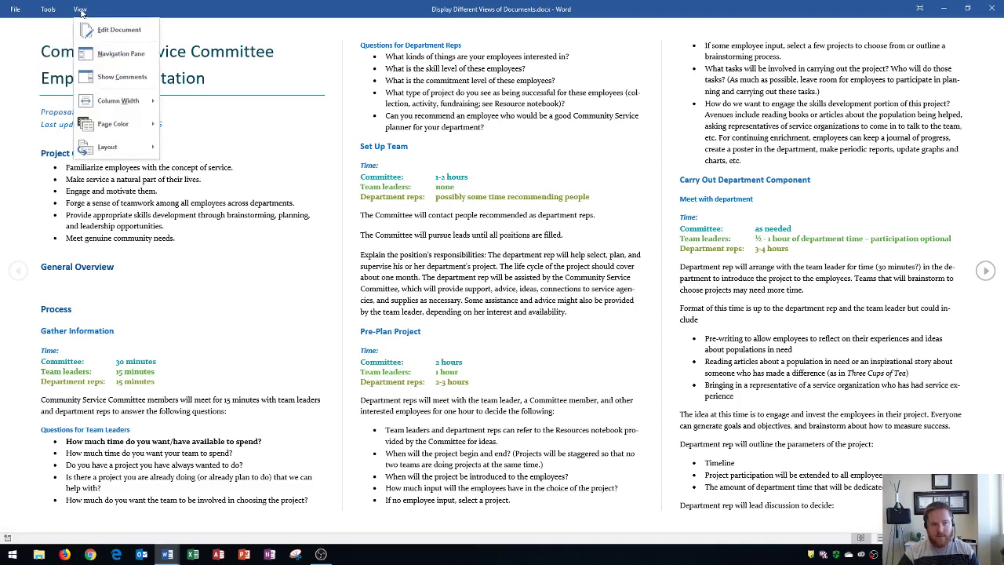
click(81, 11)
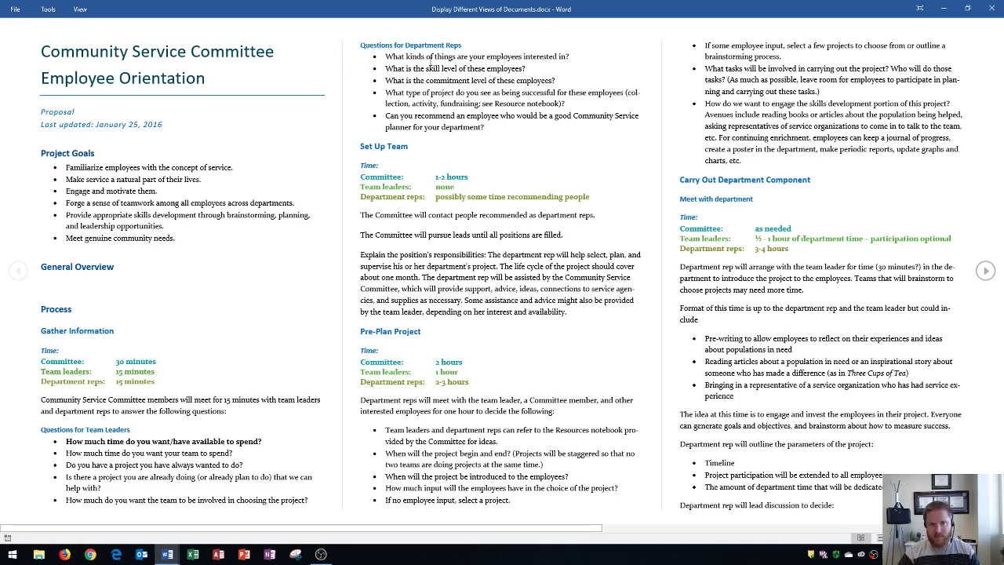
- Leave Read Mode and return to editing the document in Print Layout
click(83, 9)
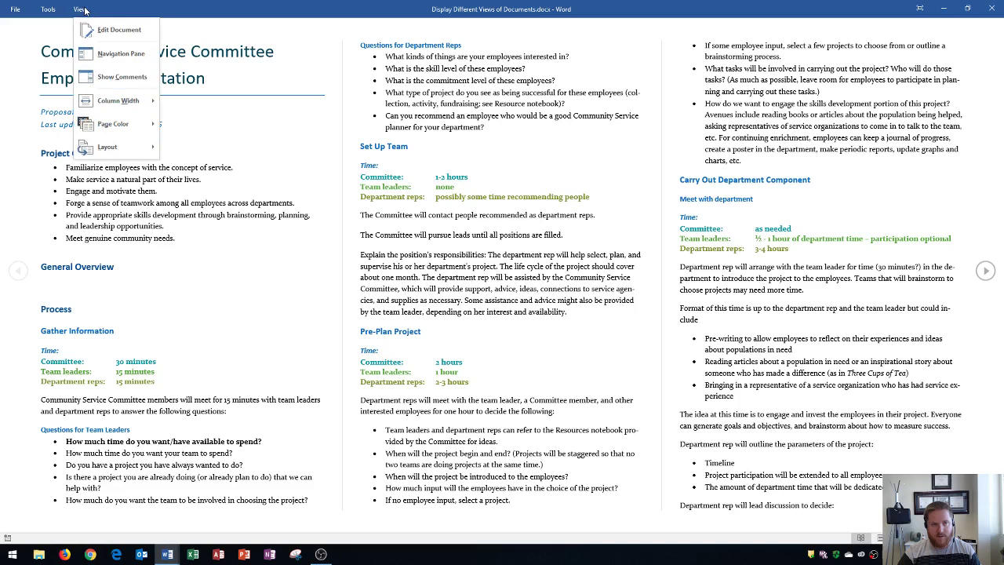
click(116, 34)
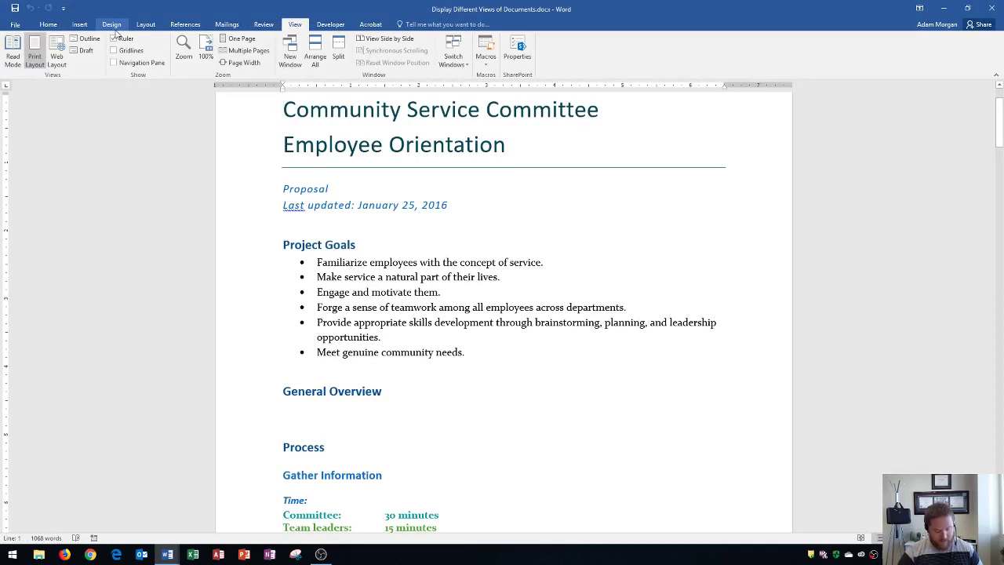
click(115, 37)
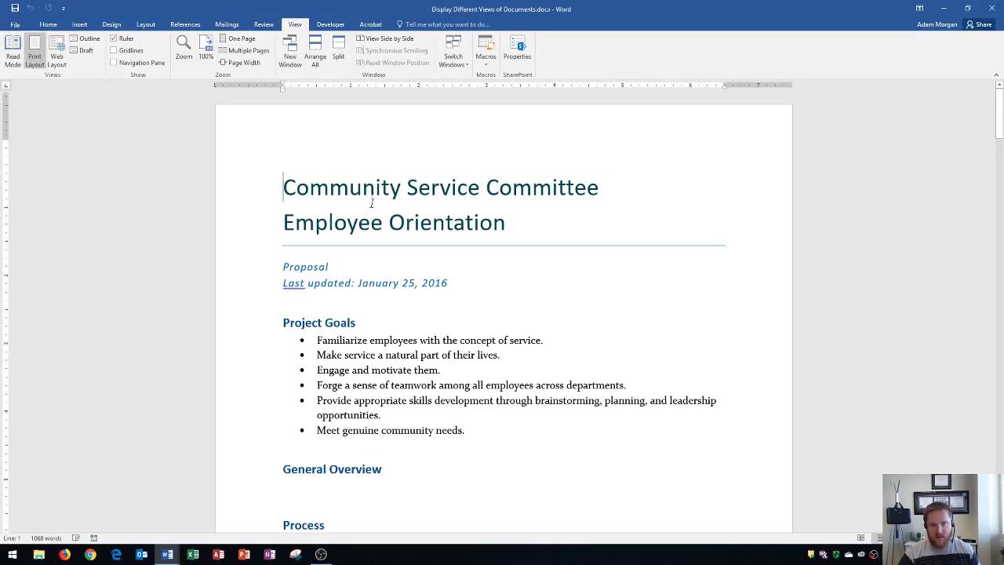
- Examine the first page's margins against the vertical ruler, down to the page break before Questions for Department Reps
scroll(384, 208, down, 9)
scroll(384, 209, down, 4)
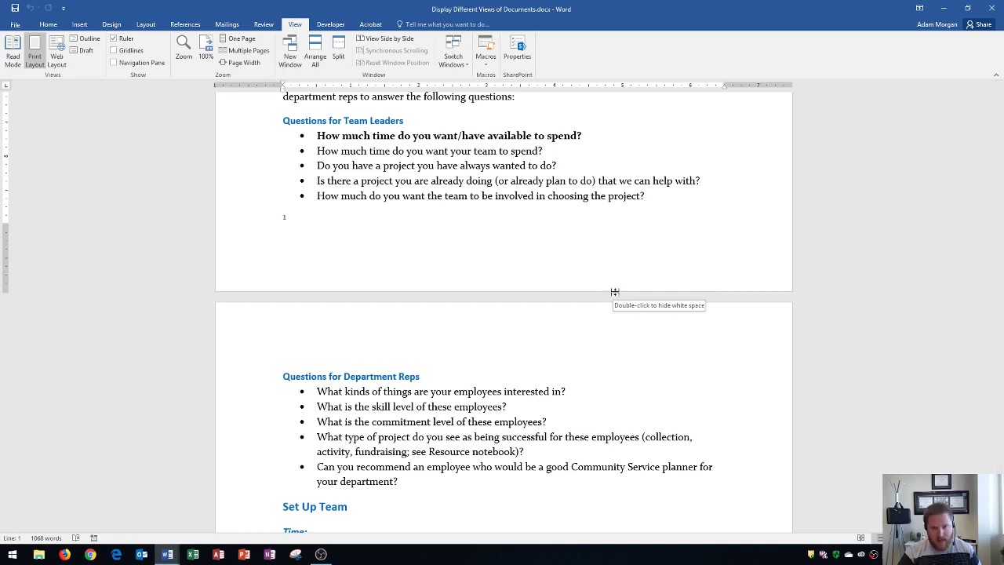
scroll(608, 289, up, 12)
scroll(546, 273, up, 1)
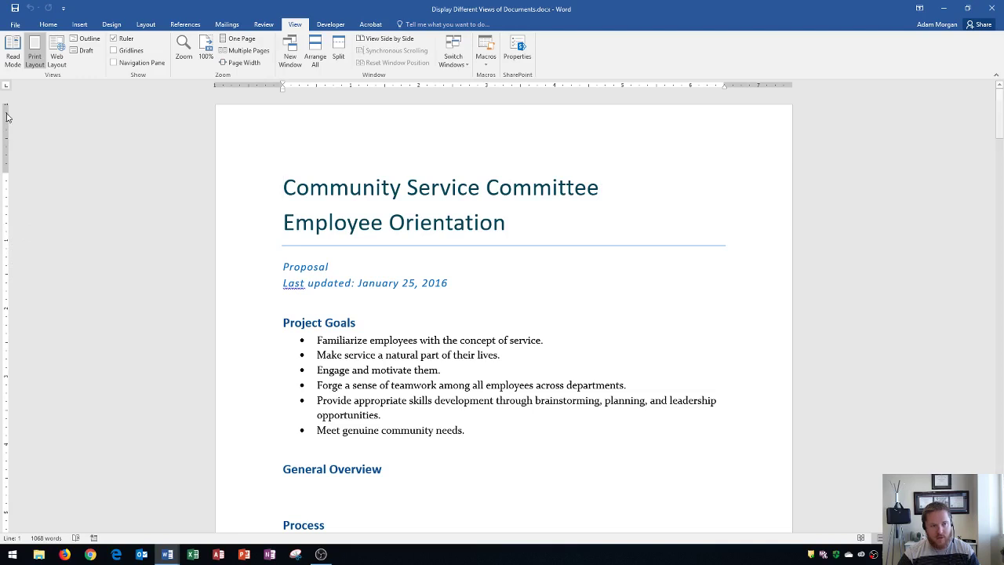
scroll(15, 179, down, 1)
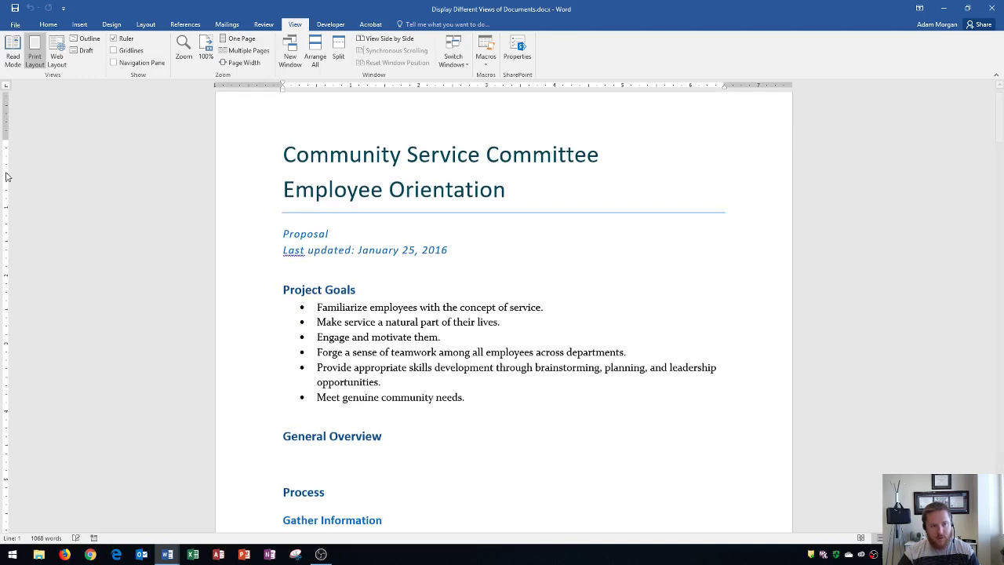
click(65, 267)
scroll(60, 265, down, 5)
scroll(47, 270, down, 4)
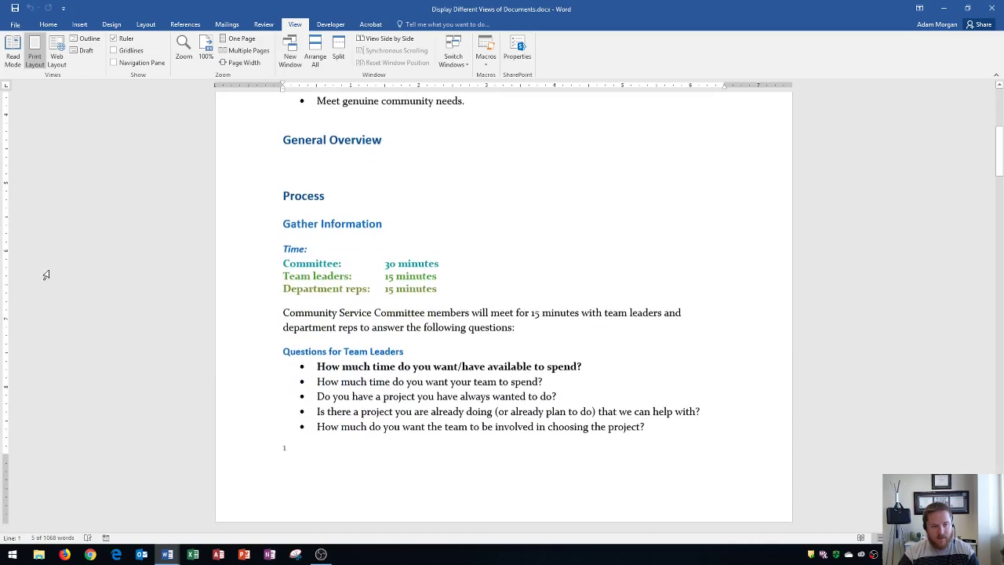
scroll(61, 376, down, 3)
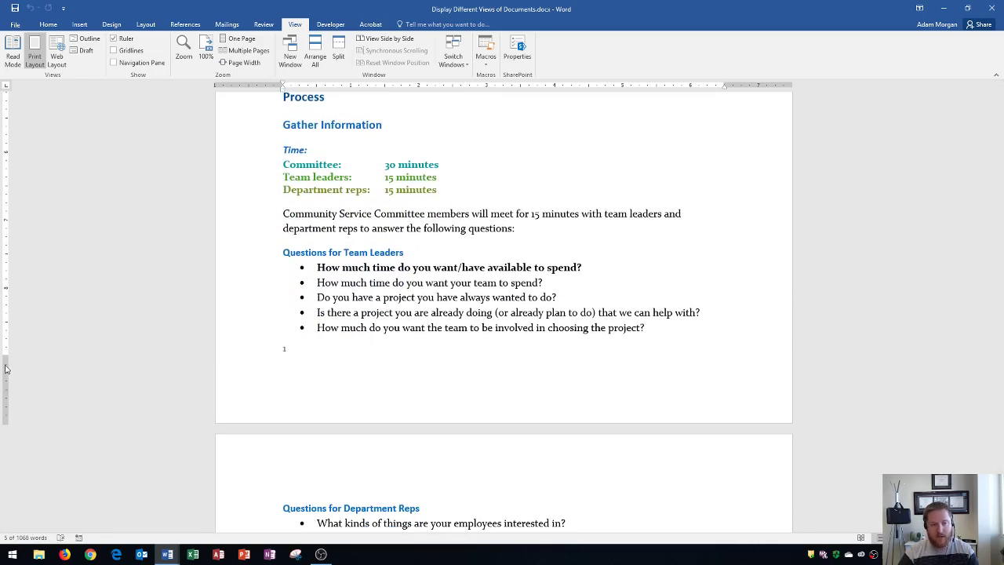
click(295, 253)
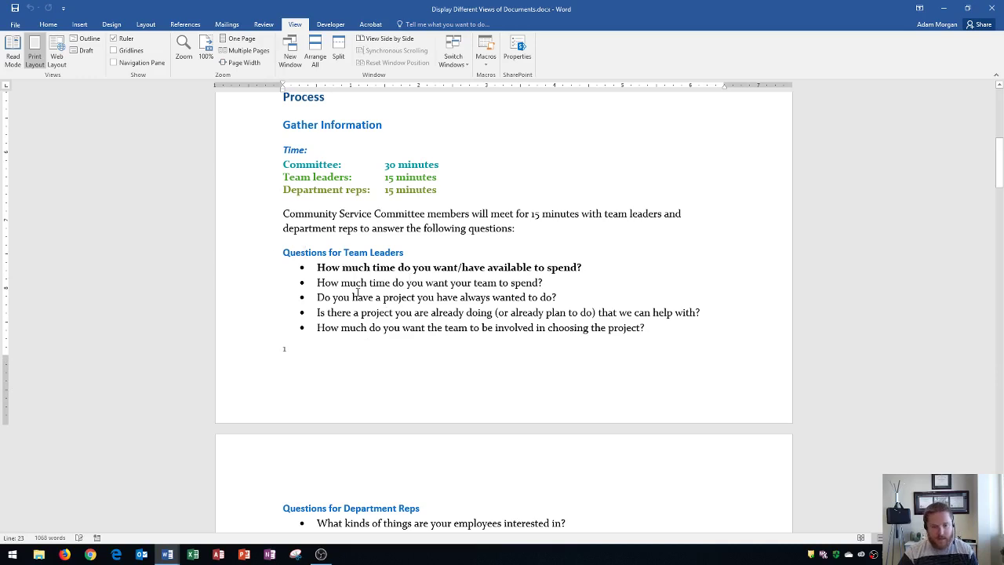
- Hide the white space between pages one and two, show it again, and hide it once more
scroll(345, 340, down, 3)
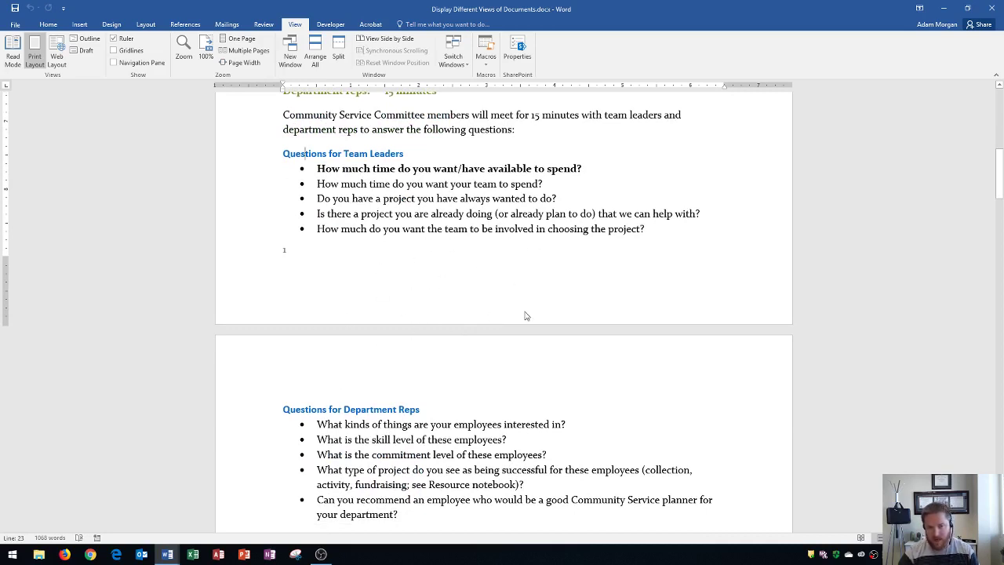
double_click(431, 329)
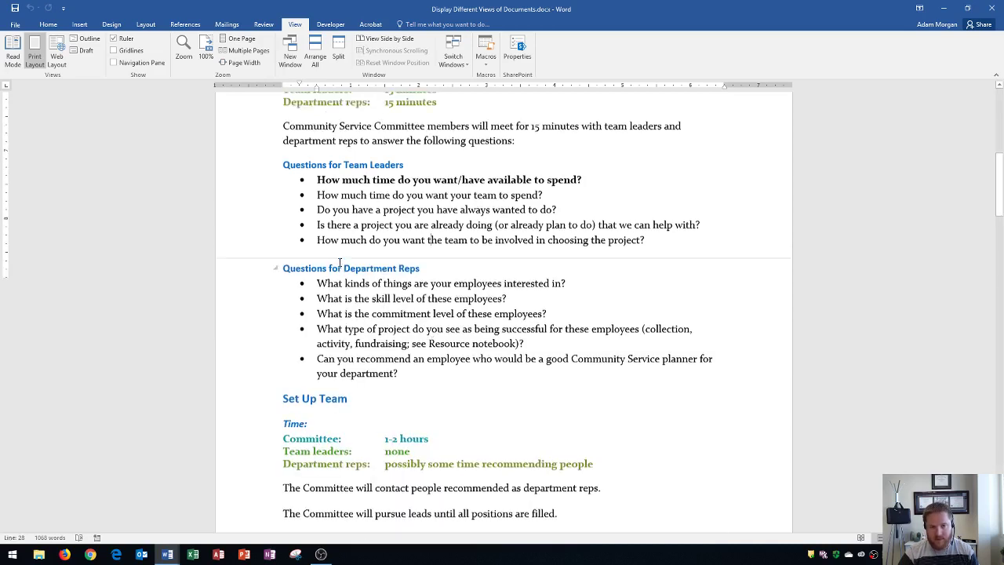
scroll(340, 263, up, 1)
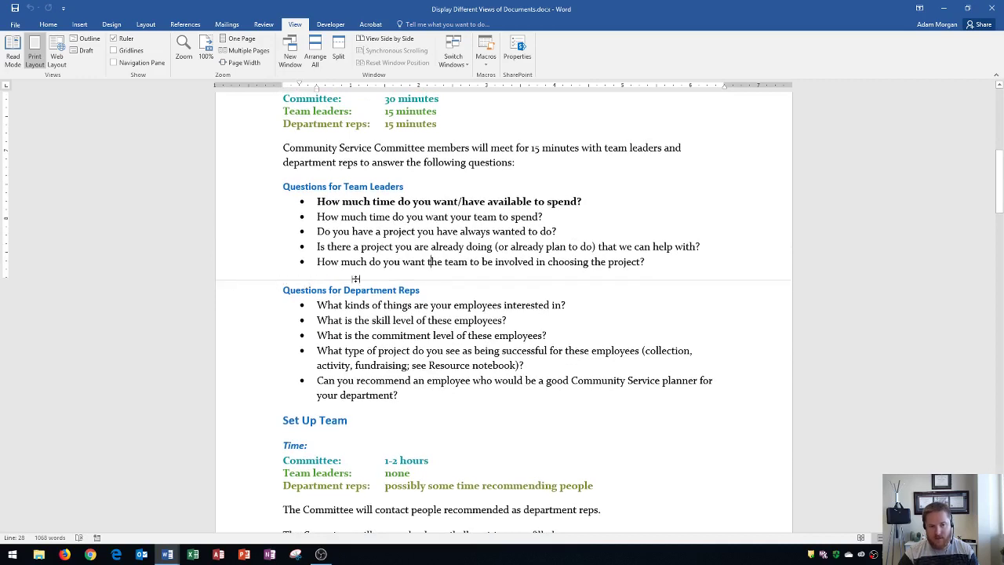
double_click(547, 280)
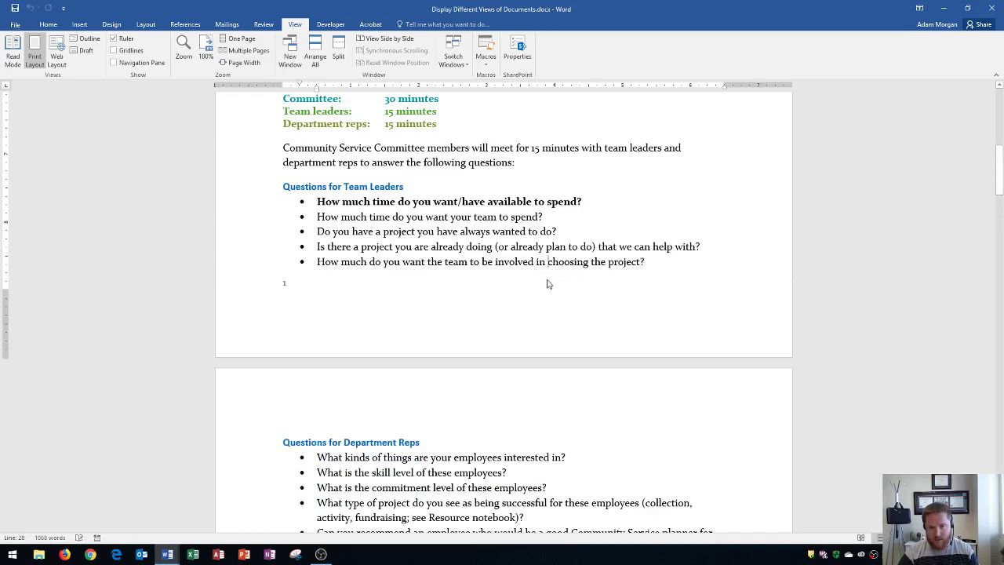
double_click(521, 364)
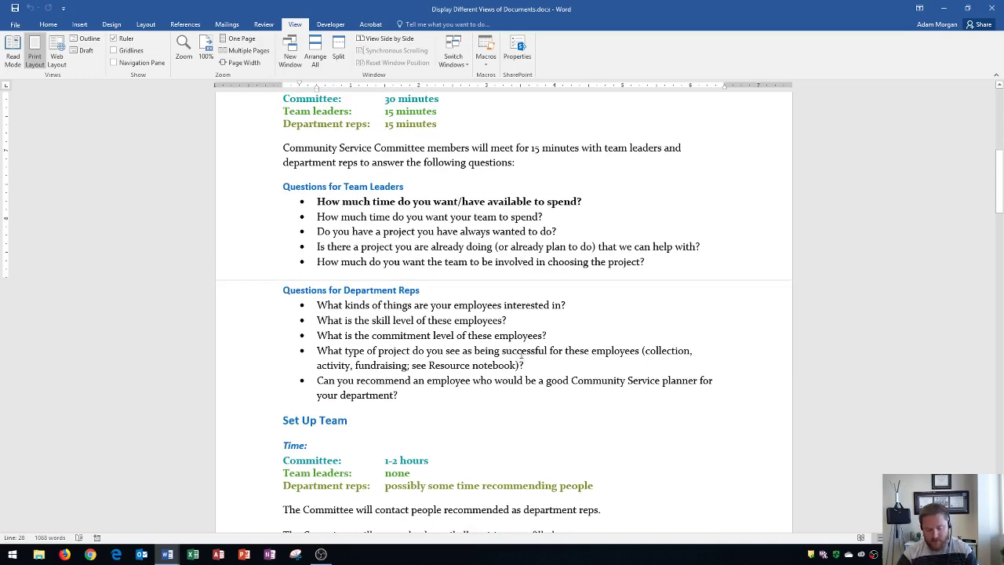
- Show the Navigation Pane, and collapse and re-expand the Process and Gather Information headings in it
scroll(390, 293, up, 8)
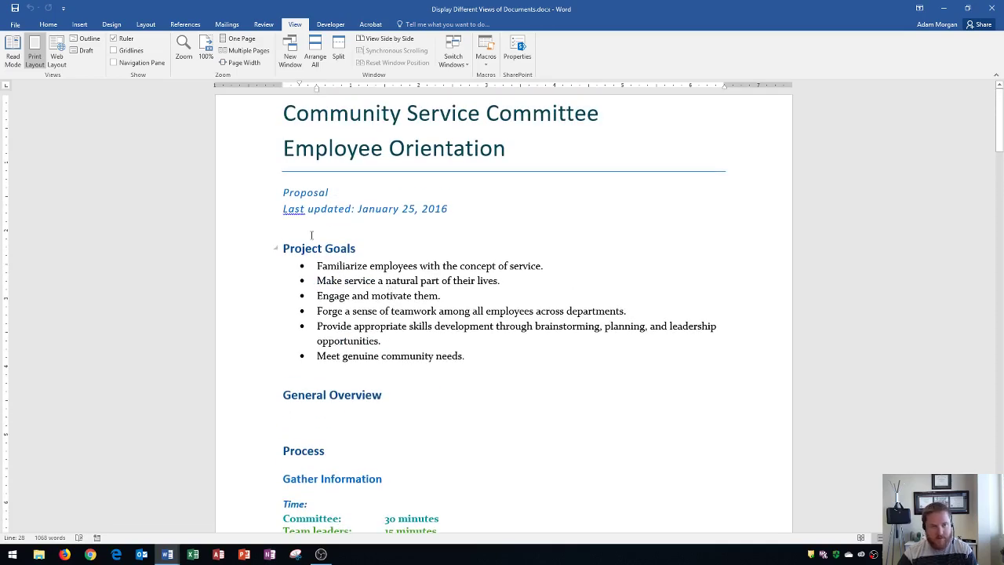
click(114, 64)
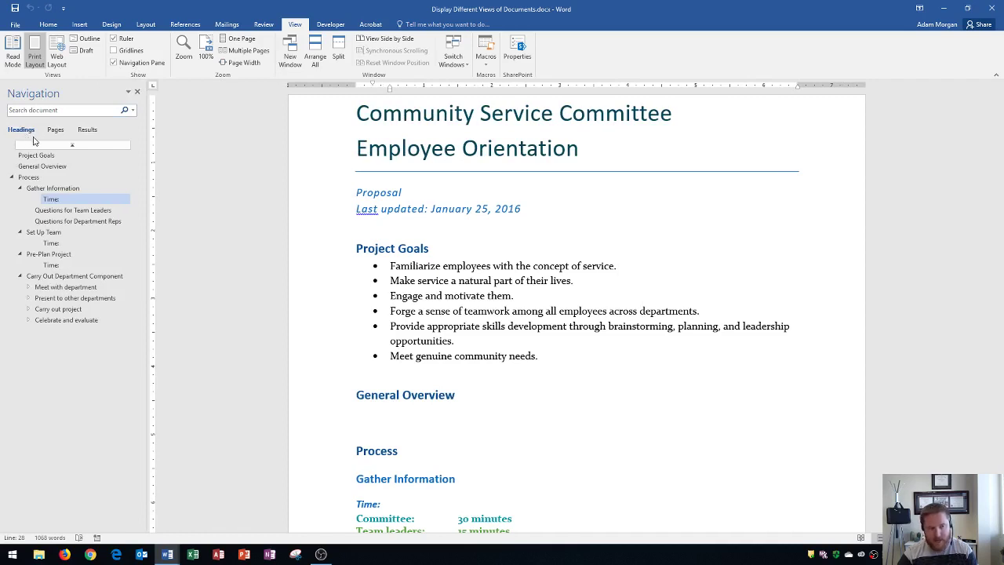
click(13, 177)
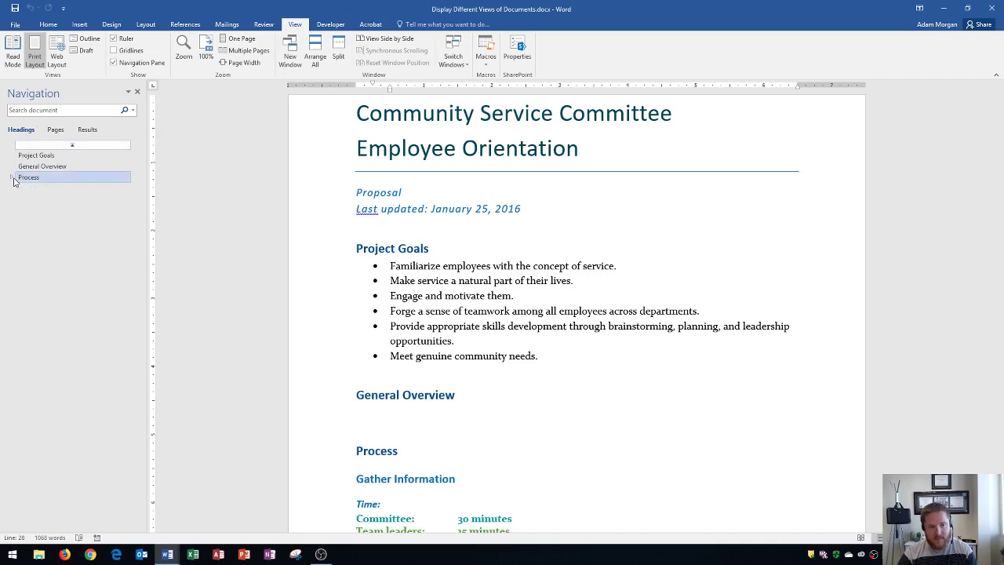
click(13, 177)
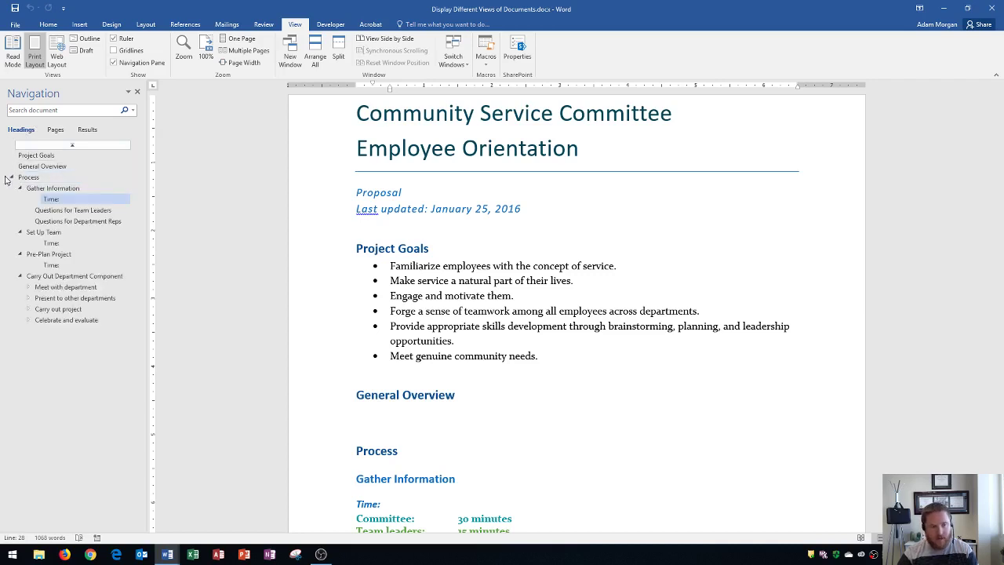
click(21, 190)
click(21, 190)
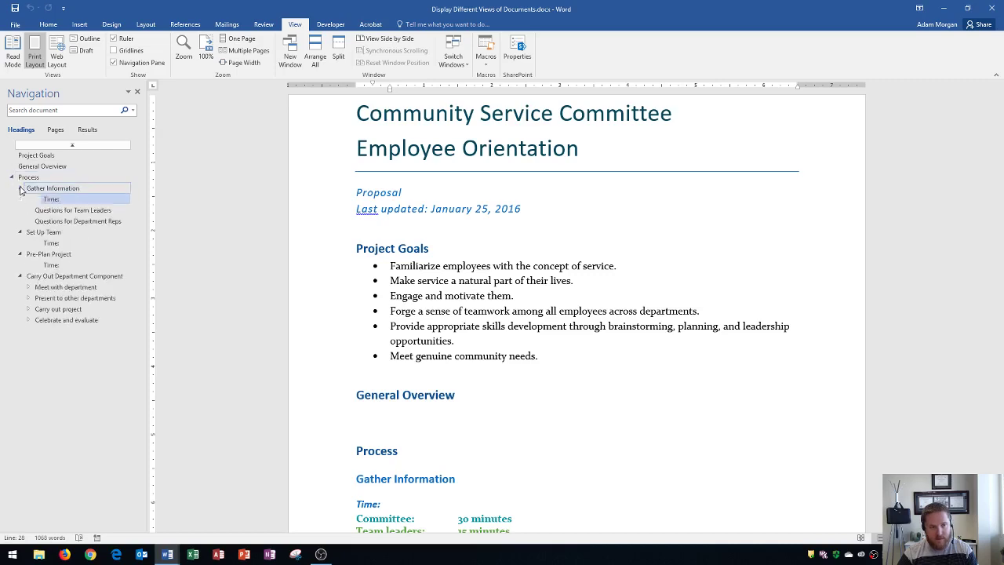
- Jump through the document's headings from Process down to Pre-Plan Project with the Navigation Pane
click(28, 178)
click(43, 189)
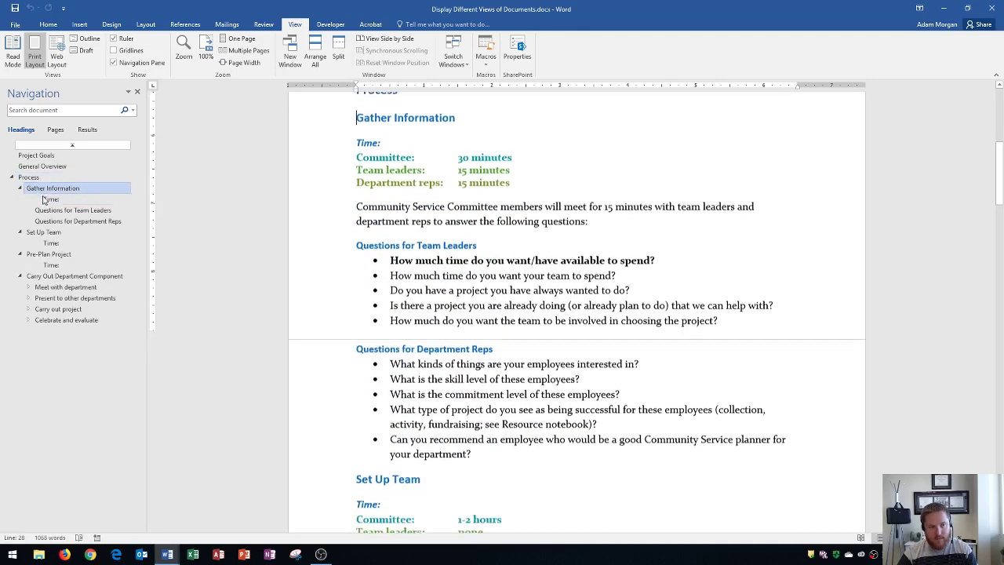
click(49, 199)
click(55, 222)
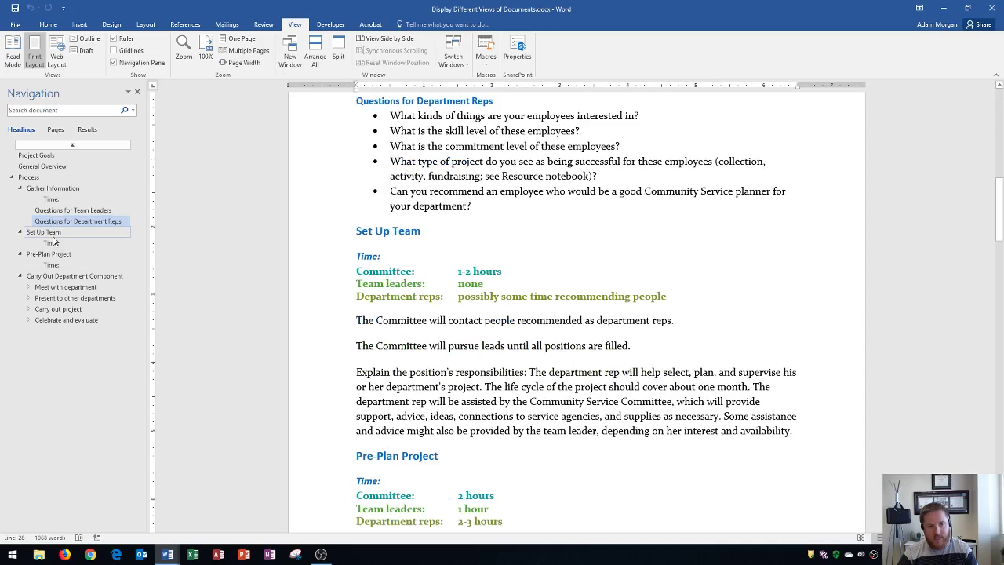
click(52, 234)
click(51, 244)
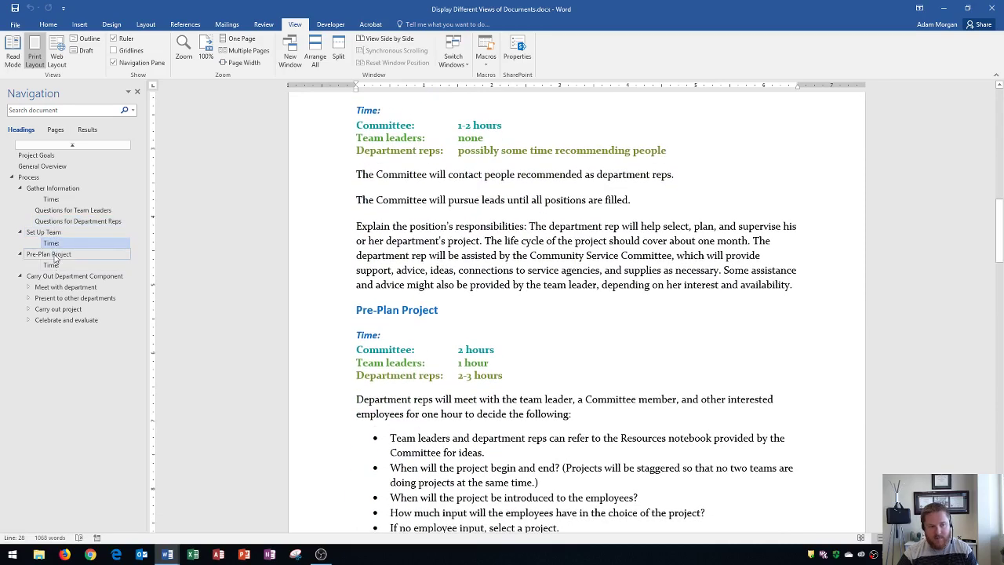
click(48, 254)
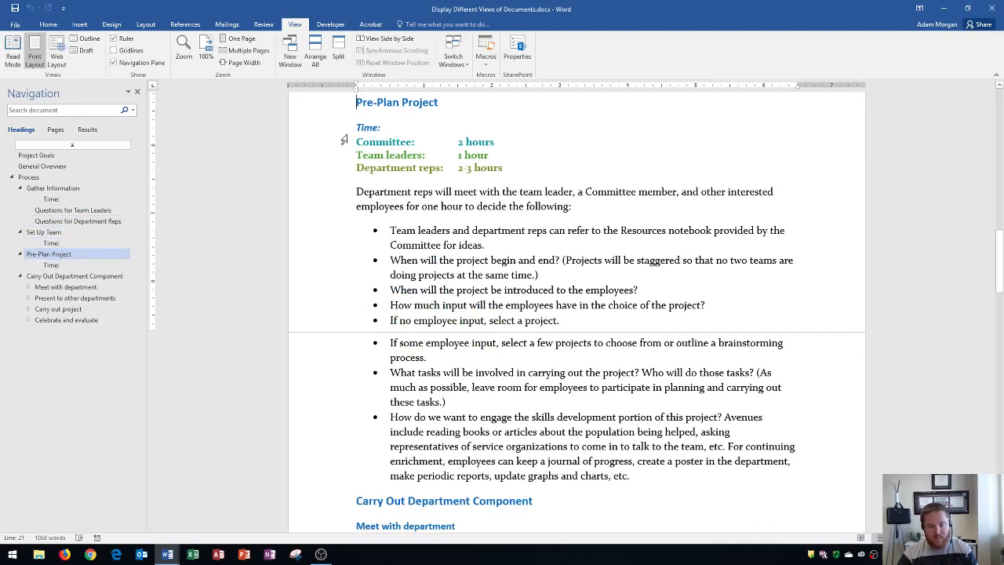
- Check which heading styles are applied to the Pre-Plan Project and Set Up Team headings
click(49, 24)
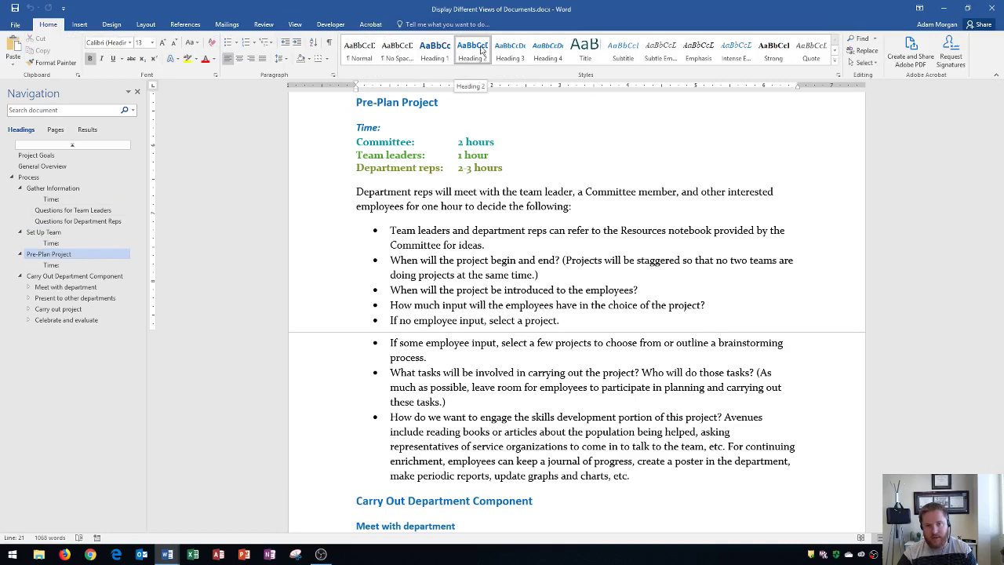
click(43, 232)
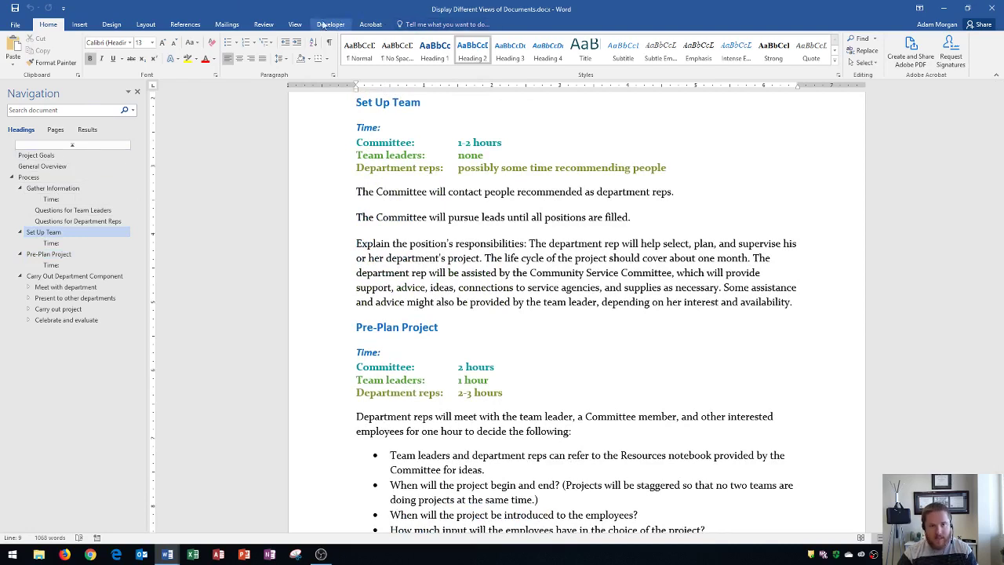
click(296, 26)
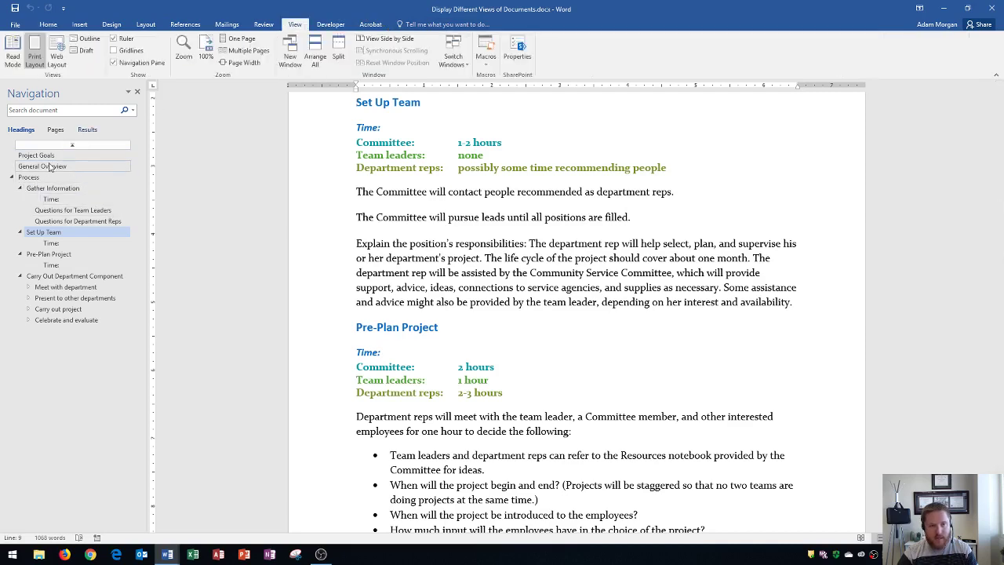
- Go back to General Overview and Project Goals through the Navigation Pane, and hide the pane
click(37, 168)
click(37, 157)
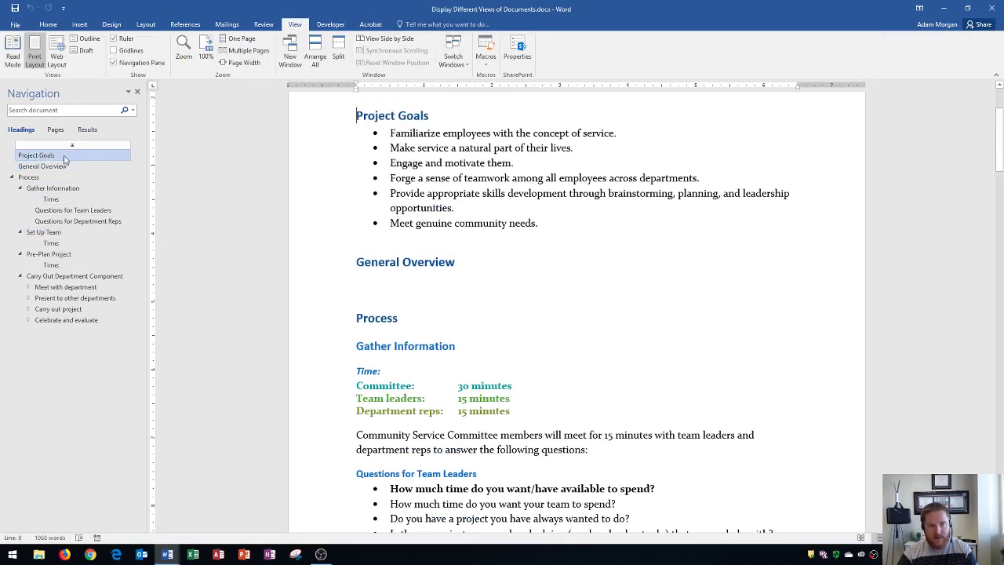
scroll(437, 200, up, 3)
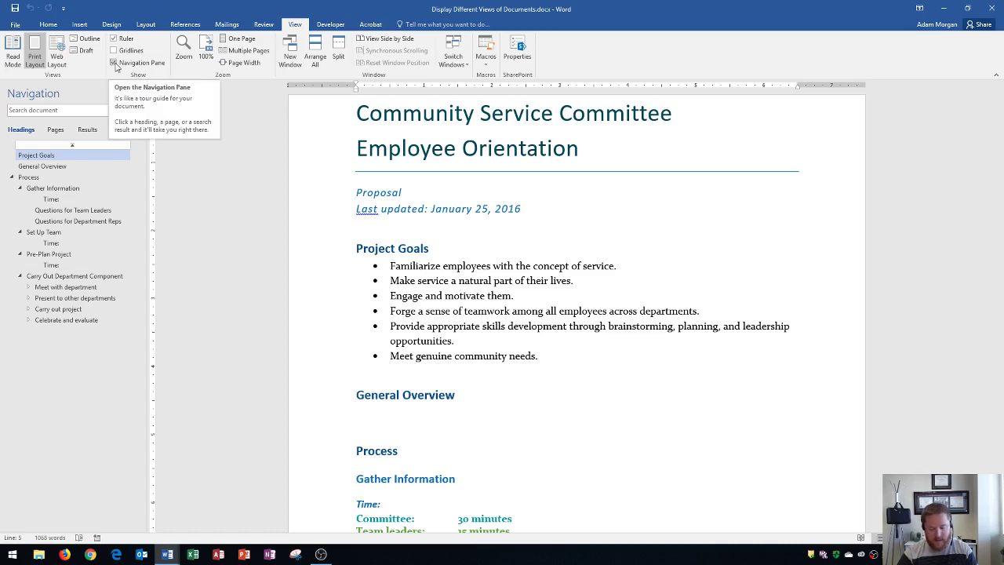
click(117, 66)
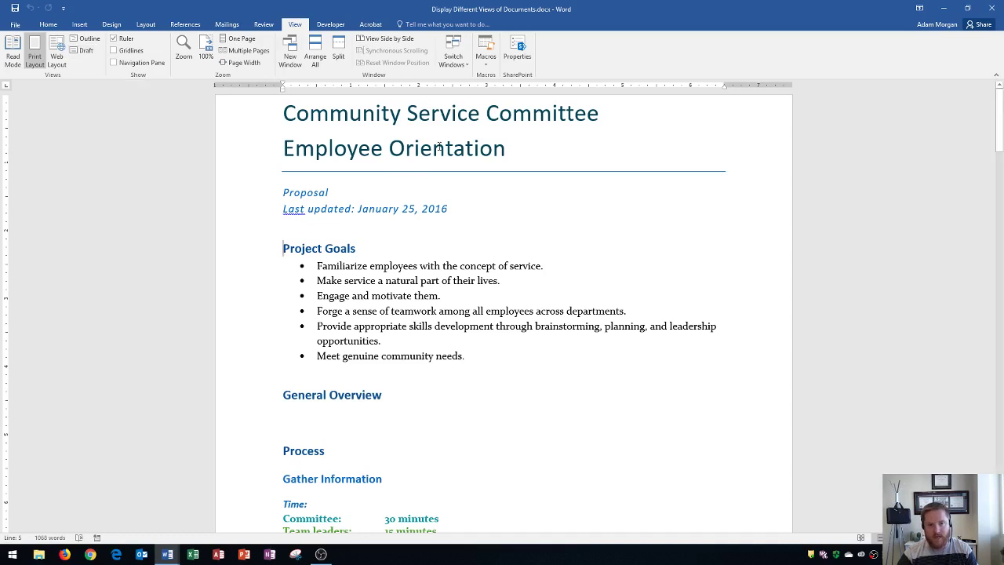
- Switch the document to Draft view and look over the style names listed beside the paragraphs
click(85, 51)
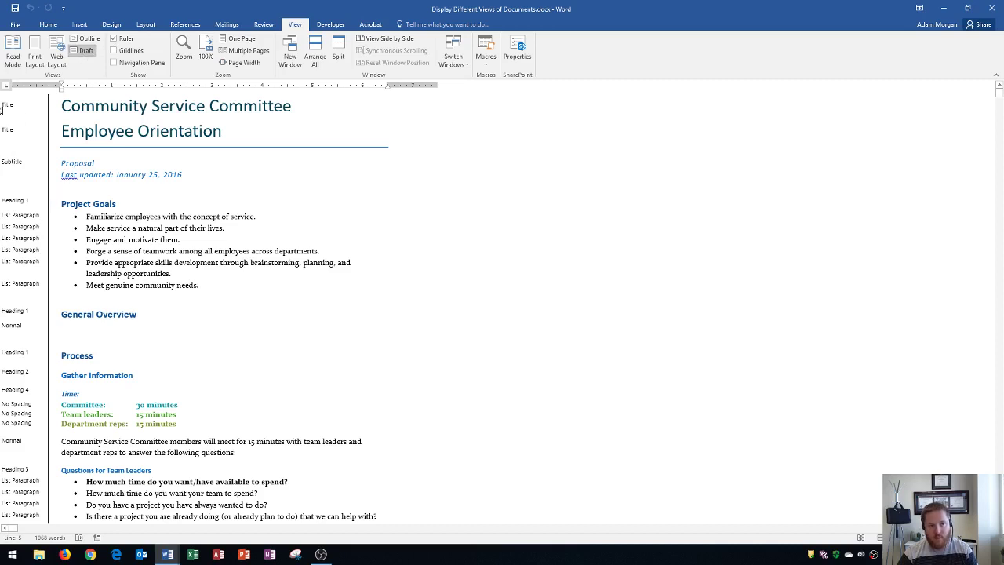
scroll(96, 205, down, 4)
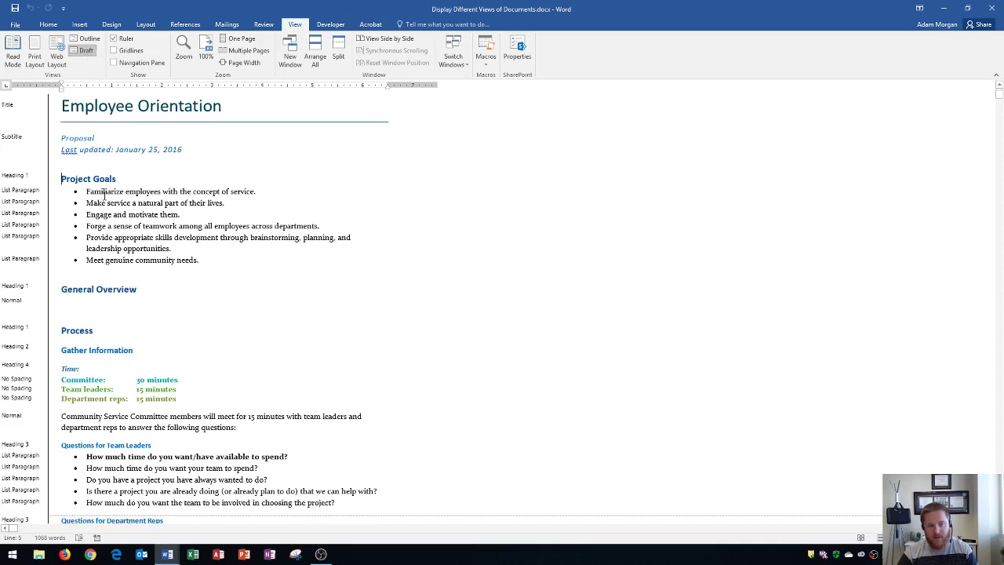
scroll(97, 210, up, 4)
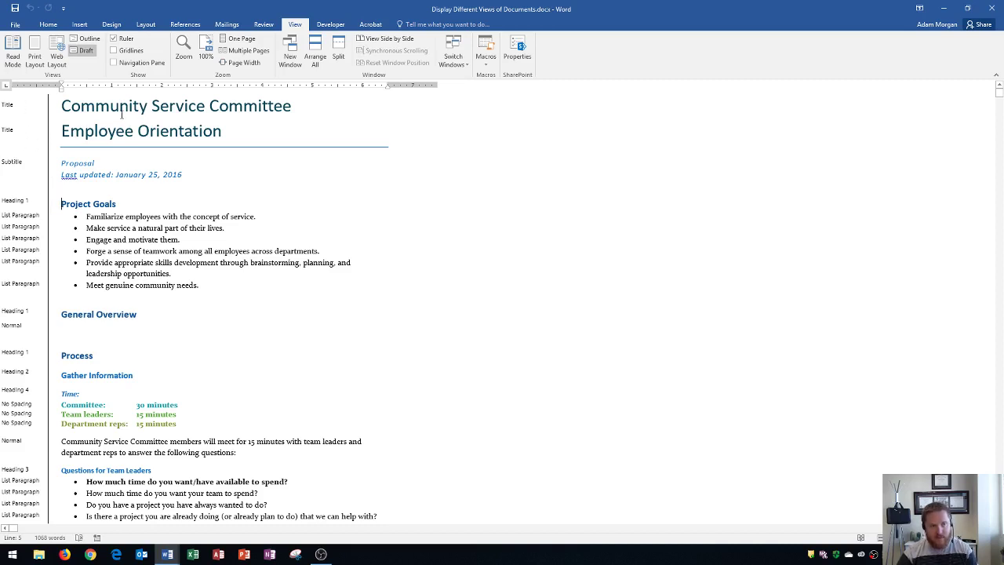
- Set the style area pane width for Draft and Outline views to 2 inches in the advanced Word options
click(15, 25)
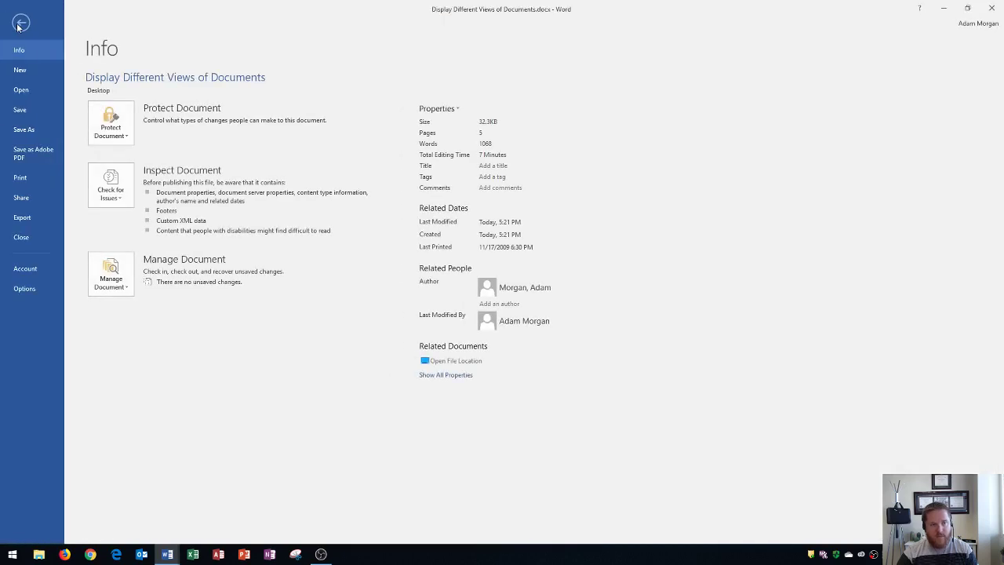
click(24, 288)
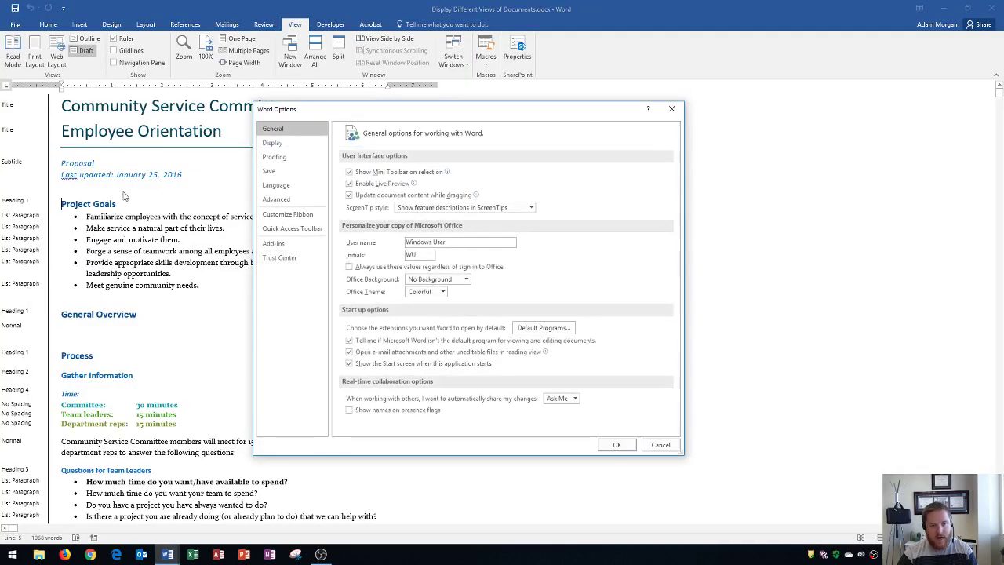
click(277, 201)
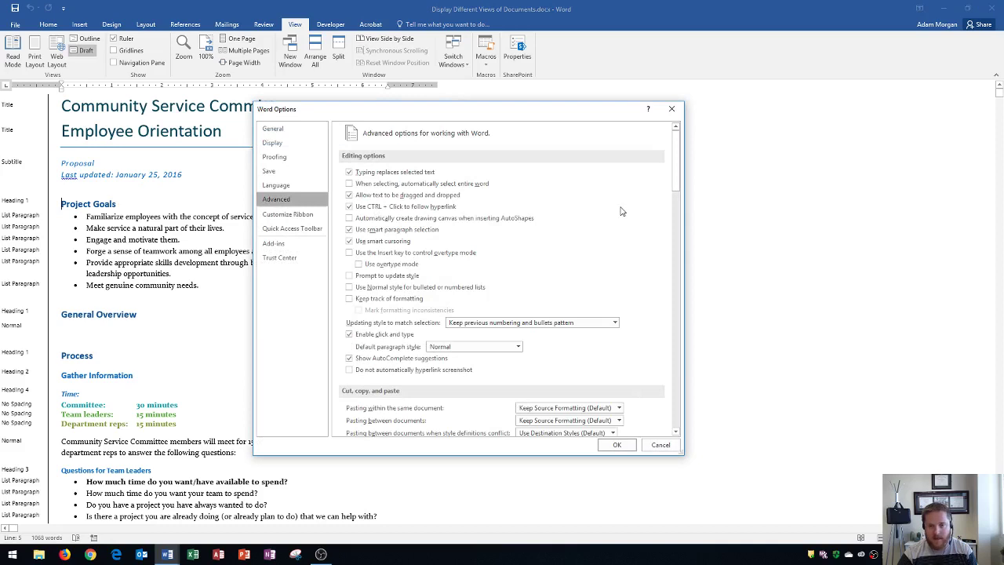
scroll(620, 212, down, 5)
scroll(620, 212, down, 15)
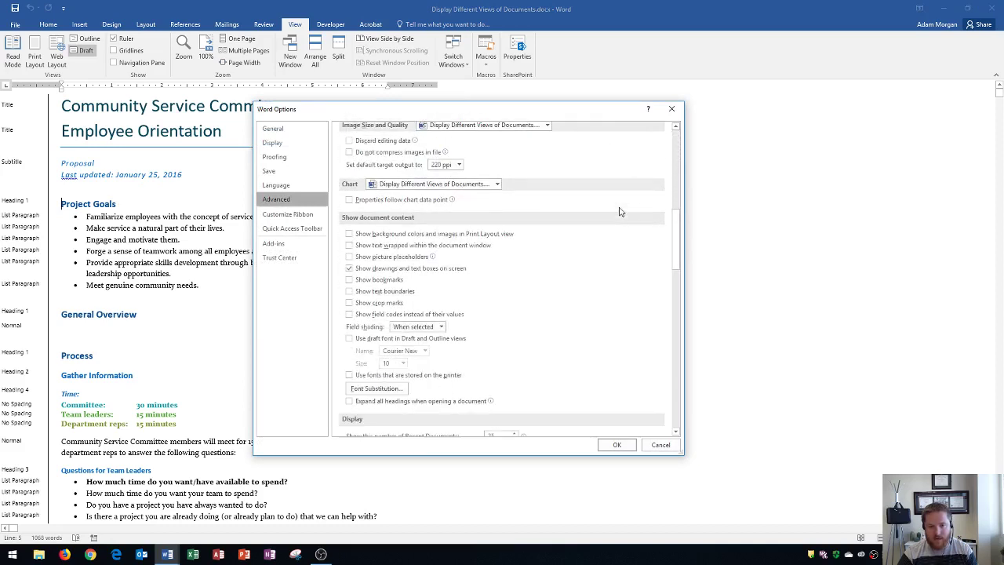
scroll(620, 212, down, 3)
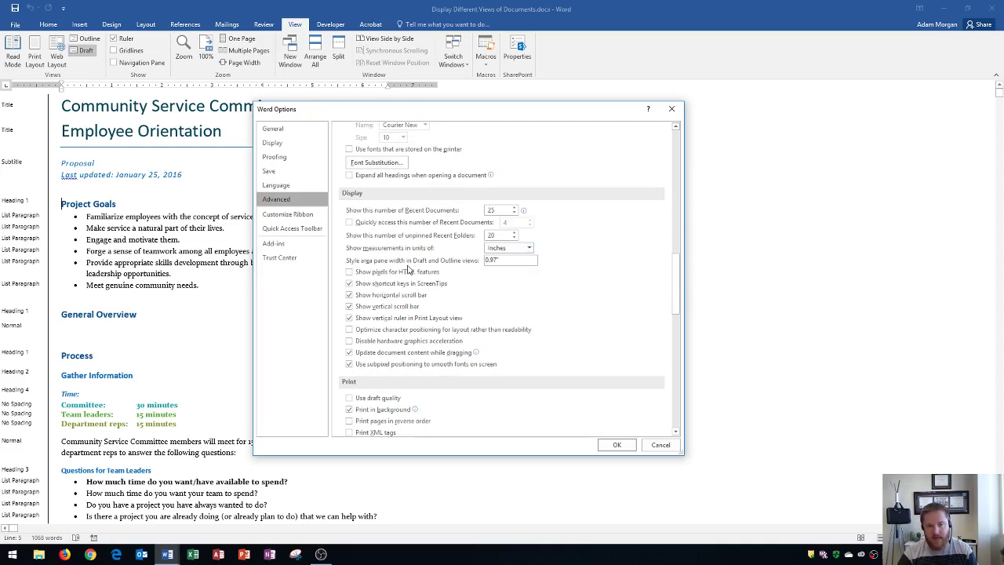
click(513, 260)
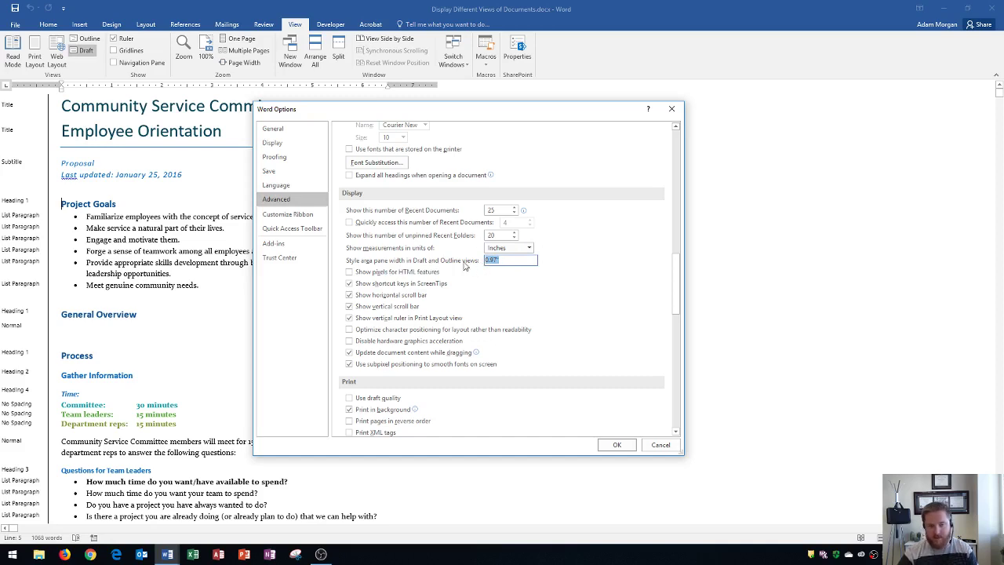
text(2)
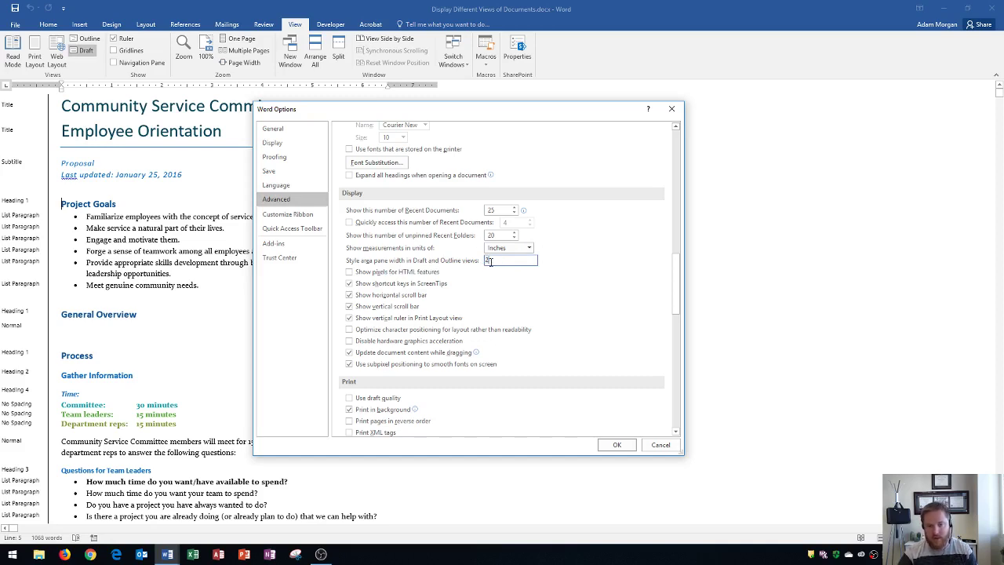
click(617, 445)
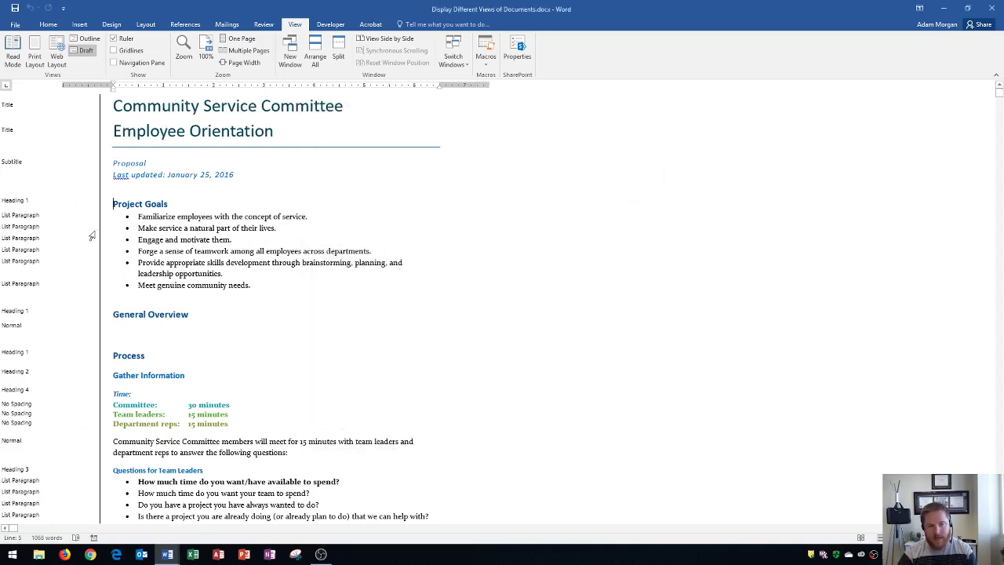
- Narrow the style area pane to about 0.96 inches directly in Draft view
mouse_move(100, 226)
mouse_down()
mouse_move(70, 225)
mouse_move(100, 233)
mouse_up()
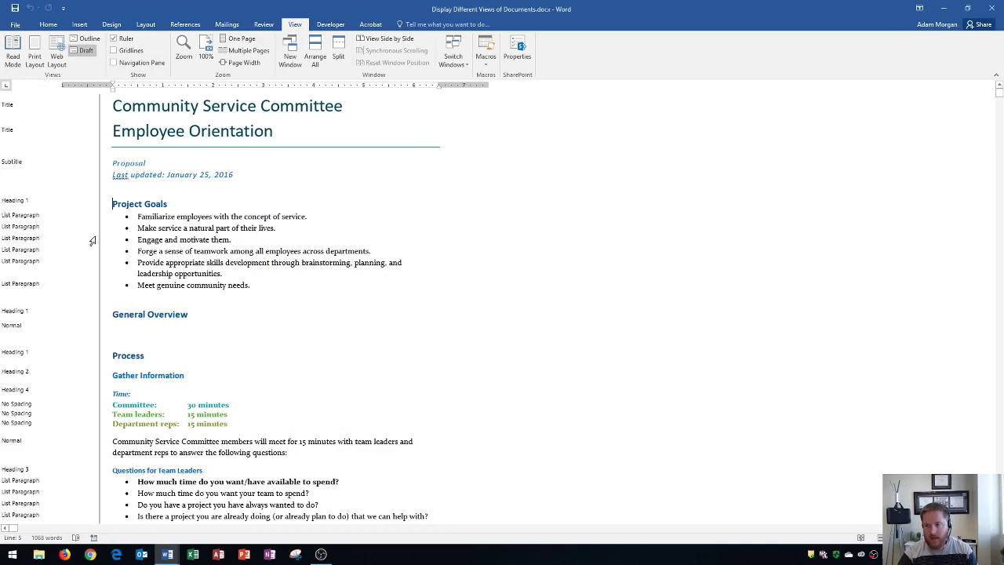
drag(99, 230, 48, 228)
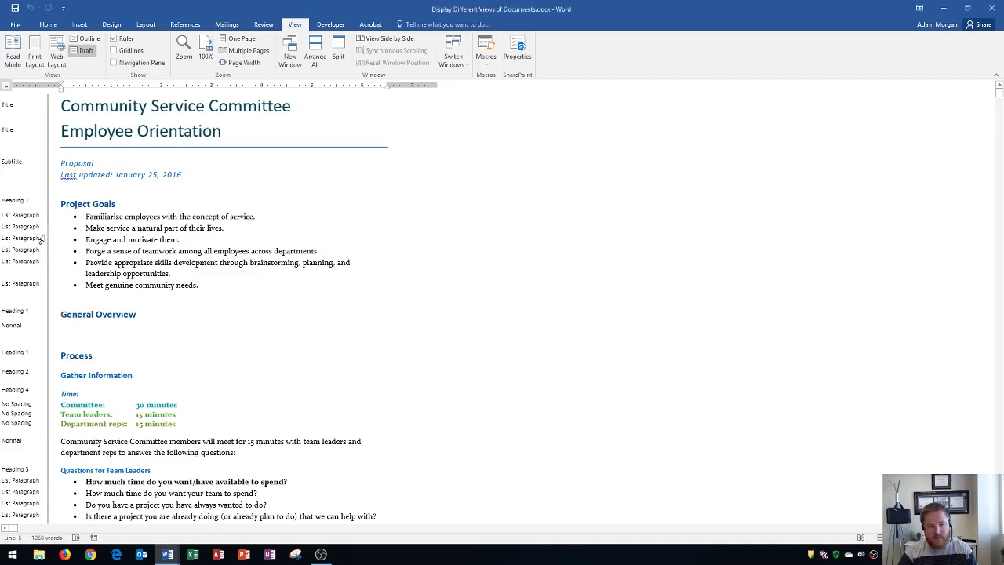
scroll(50, 285, down, 3)
scroll(64, 291, up, 3)
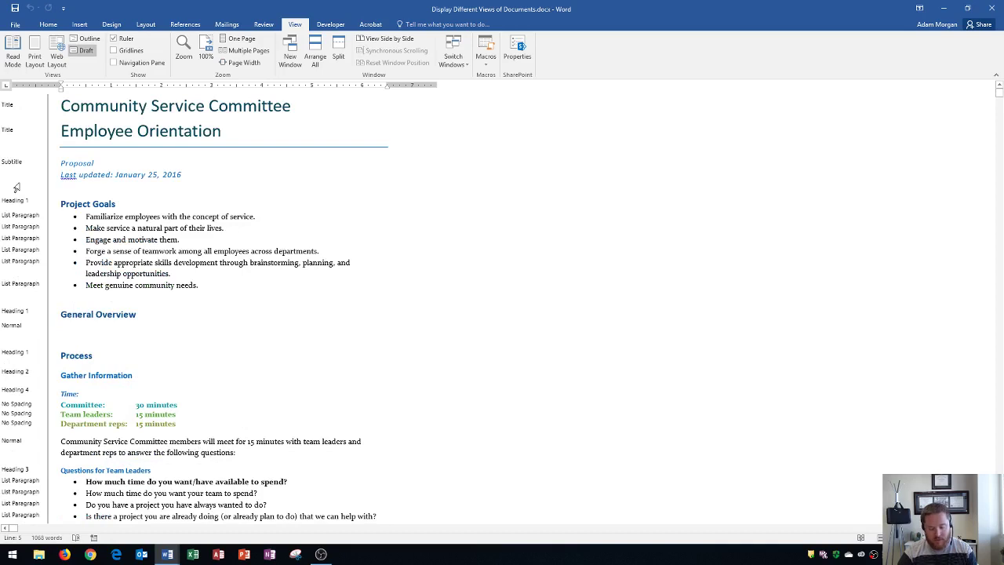
- Hide the style area by setting its pane width to 0 in the advanced Word options
click(16, 24)
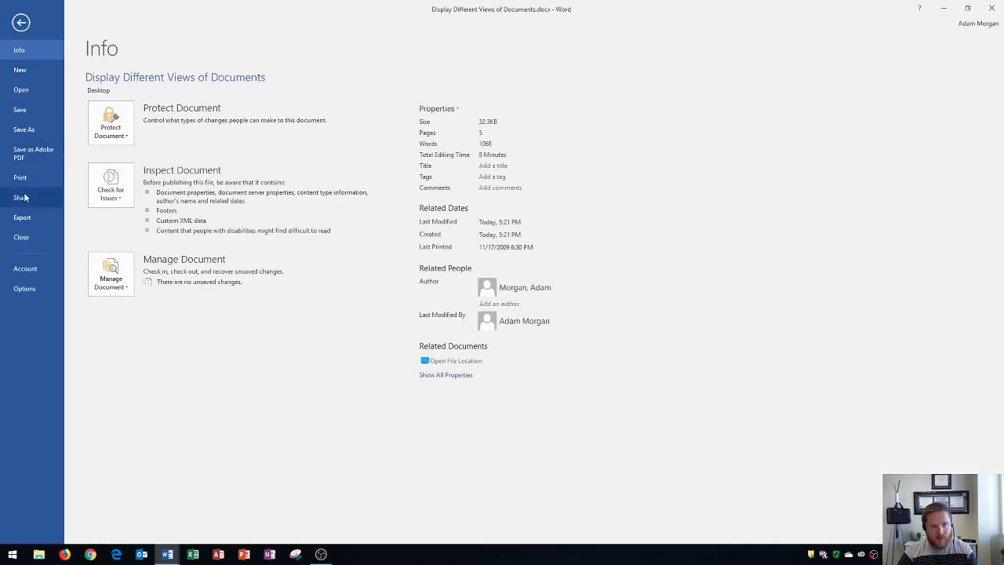
click(25, 289)
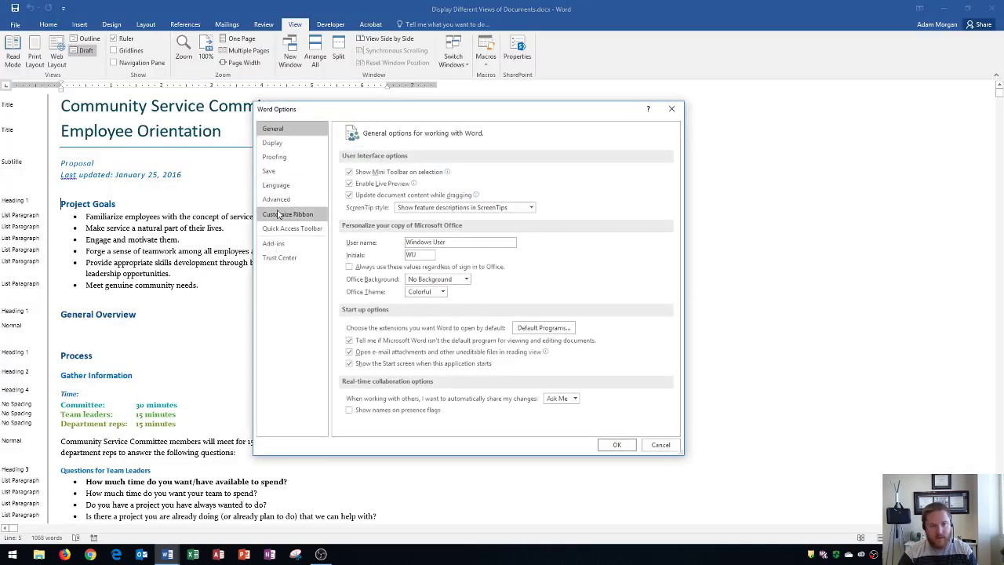
click(277, 200)
scroll(663, 298, down, 15)
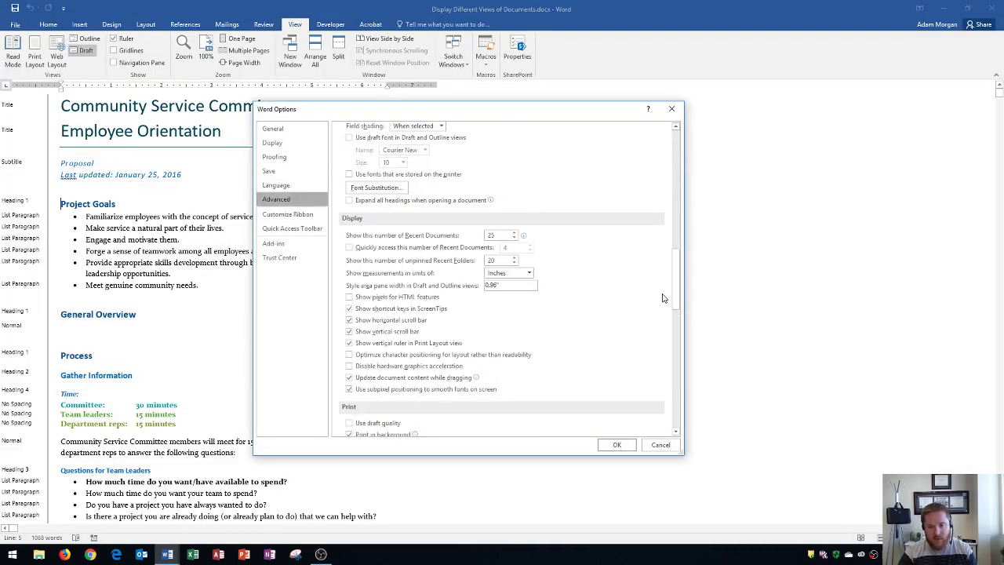
scroll(663, 299, down, 4)
scroll(576, 264, up, 3)
click(413, 260)
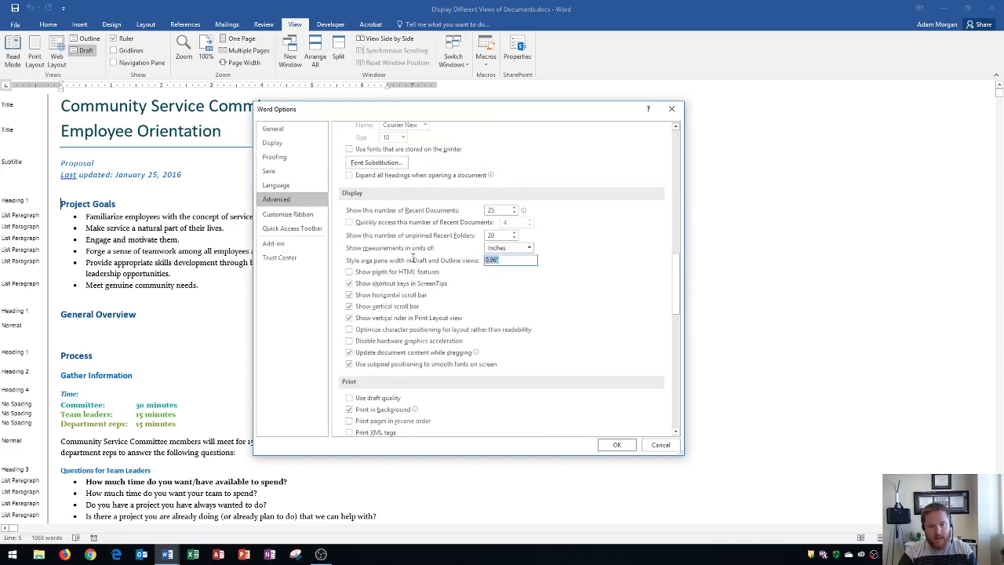
text(0)
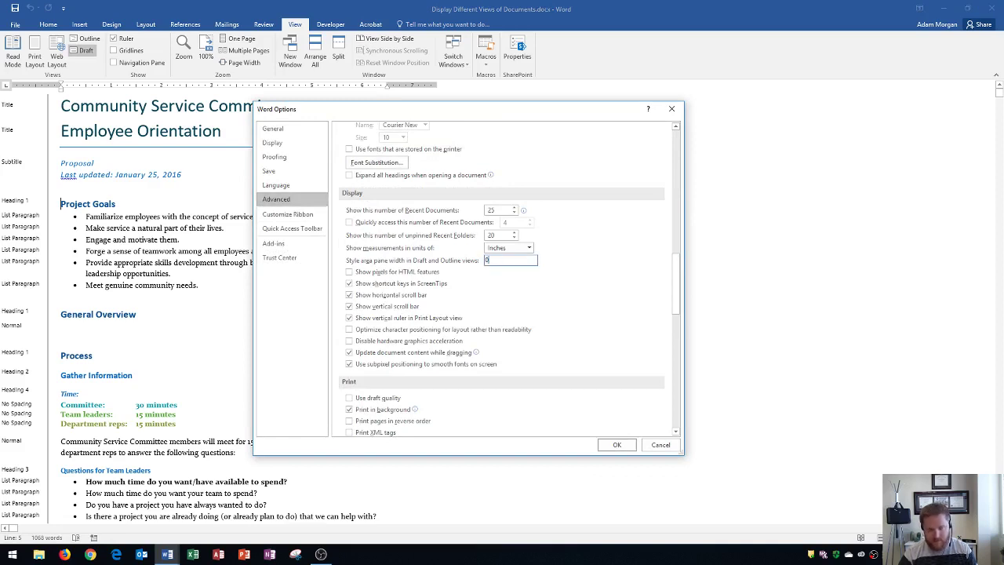
click(617, 445)
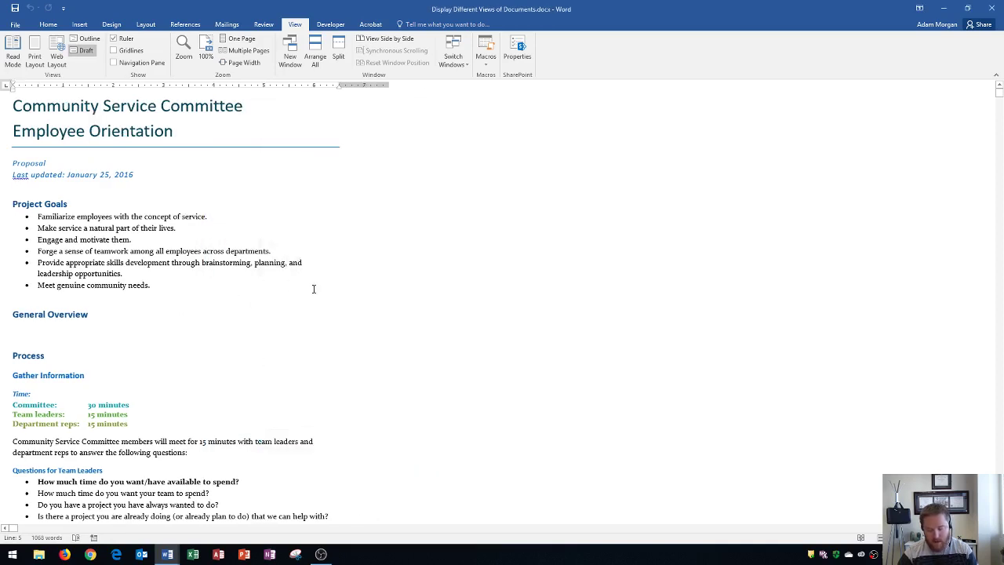
- Return the document to Print Layout and set its zoom to 75%
click(35, 60)
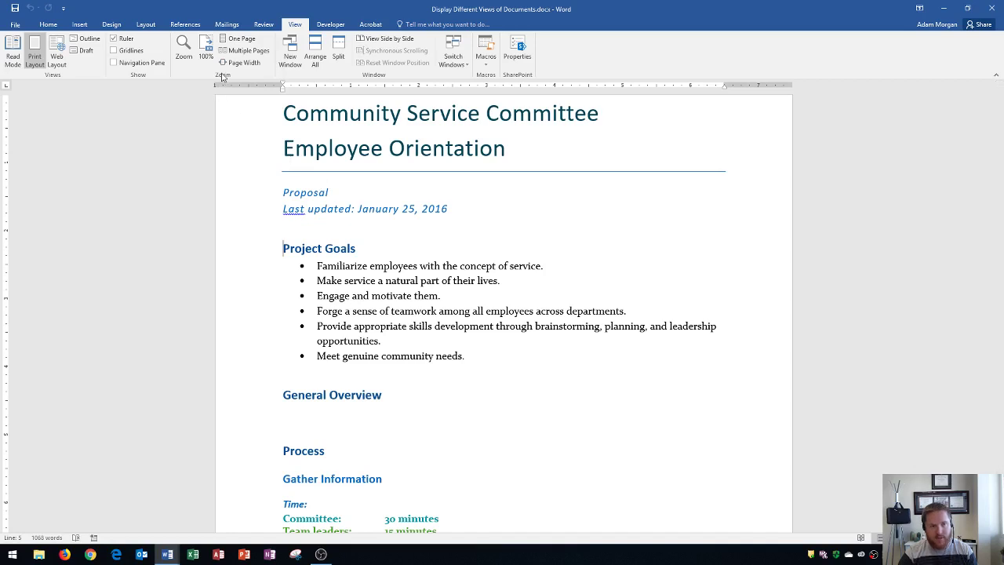
click(185, 59)
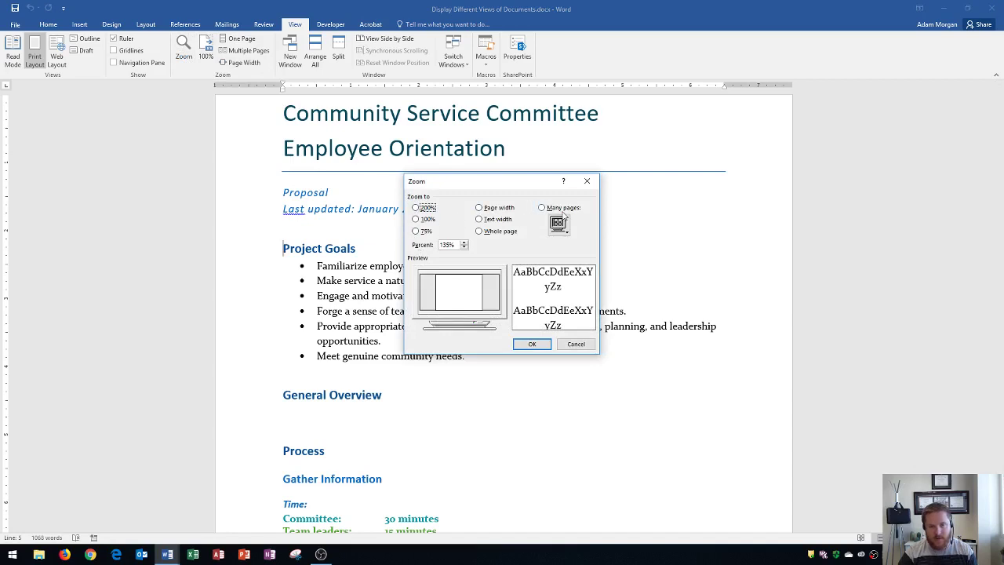
click(416, 231)
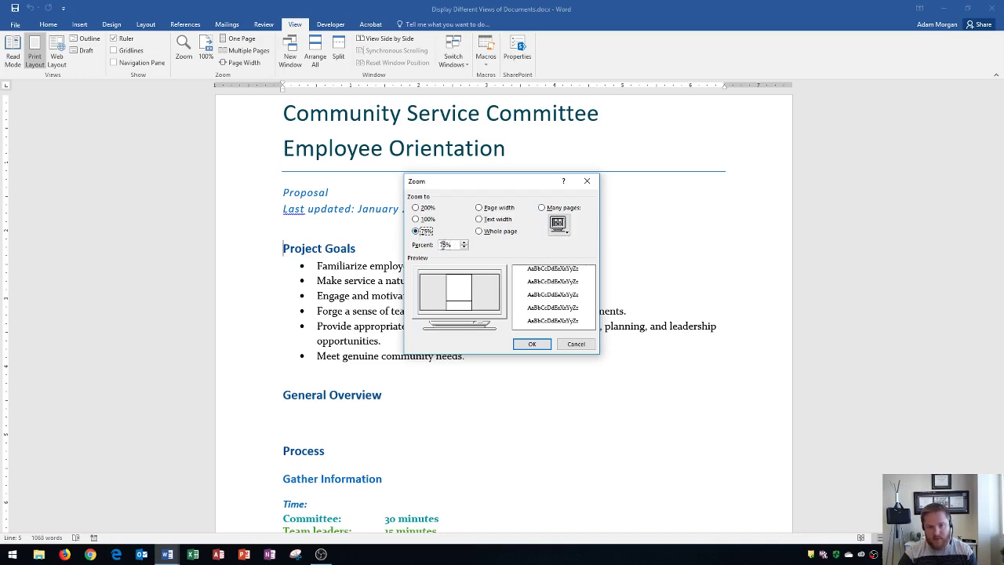
click(532, 344)
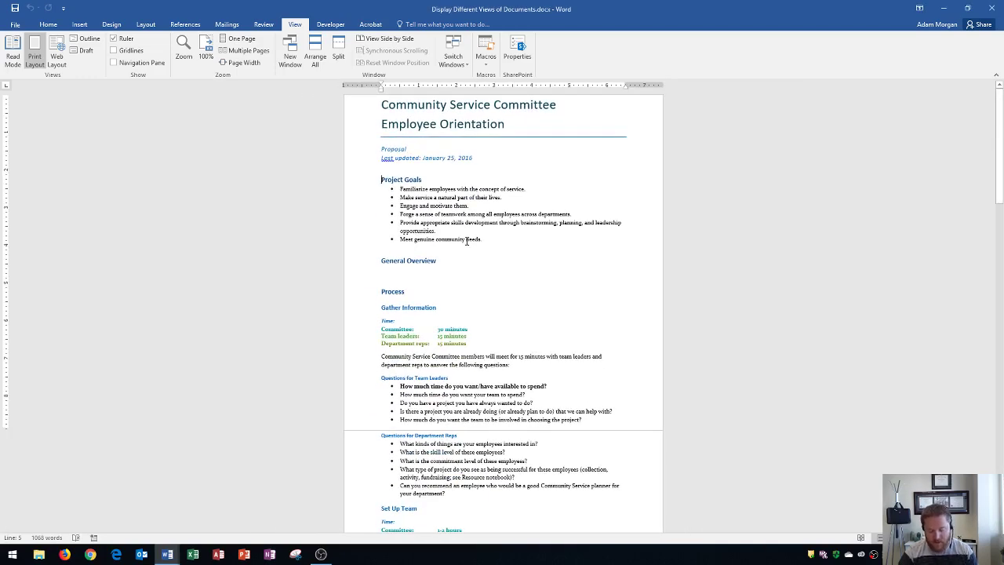
scroll(505, 259, down, 15)
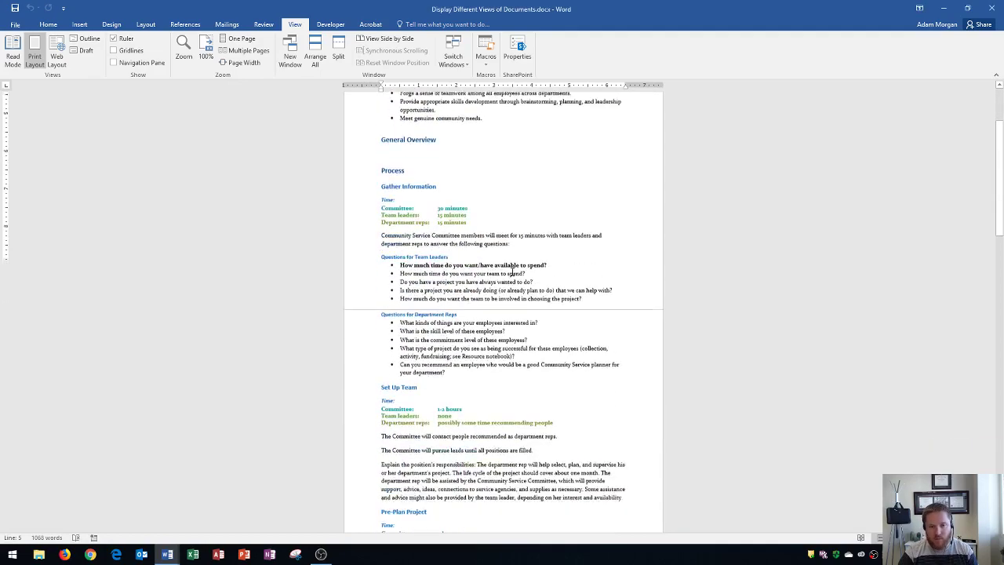
- Split the document window into two panes and browse further down the document in the lower pane
scroll(508, 265, up, 12)
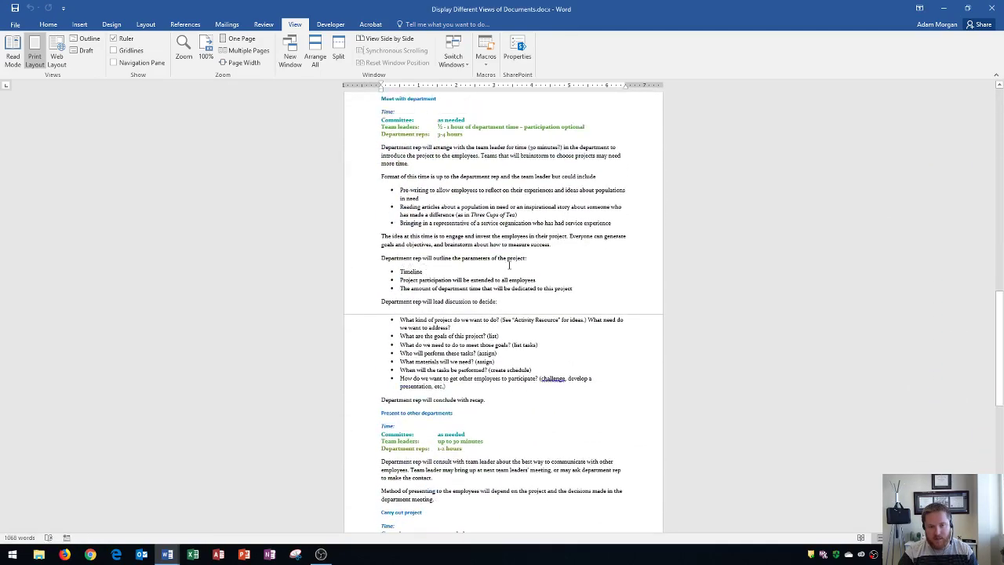
scroll(495, 255, up, 3)
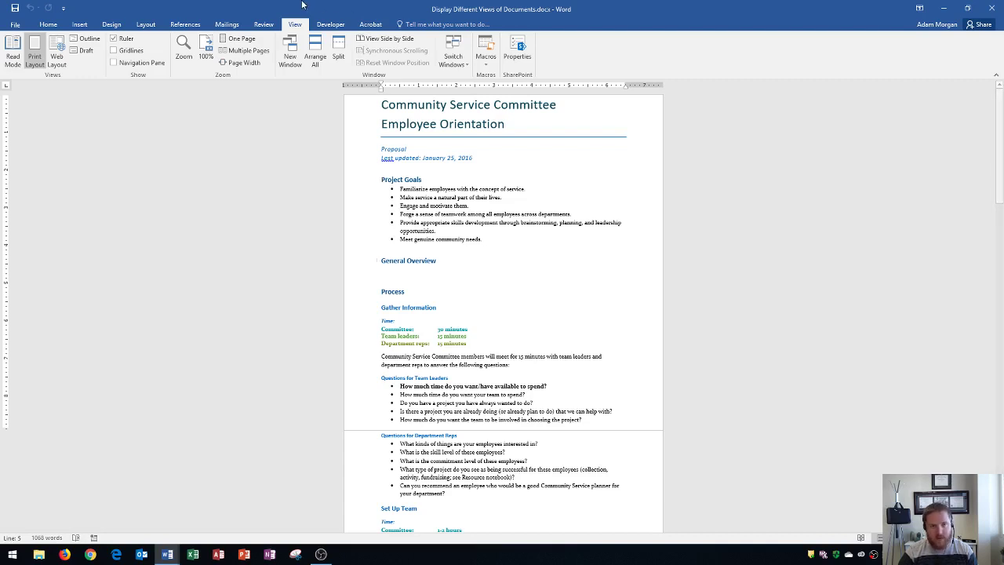
click(343, 60)
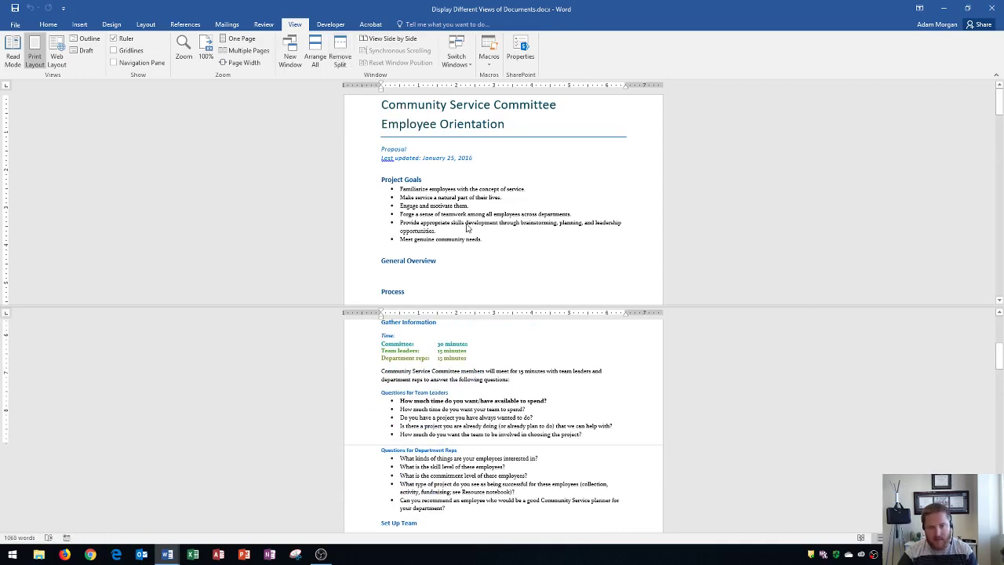
scroll(516, 383, down, 10)
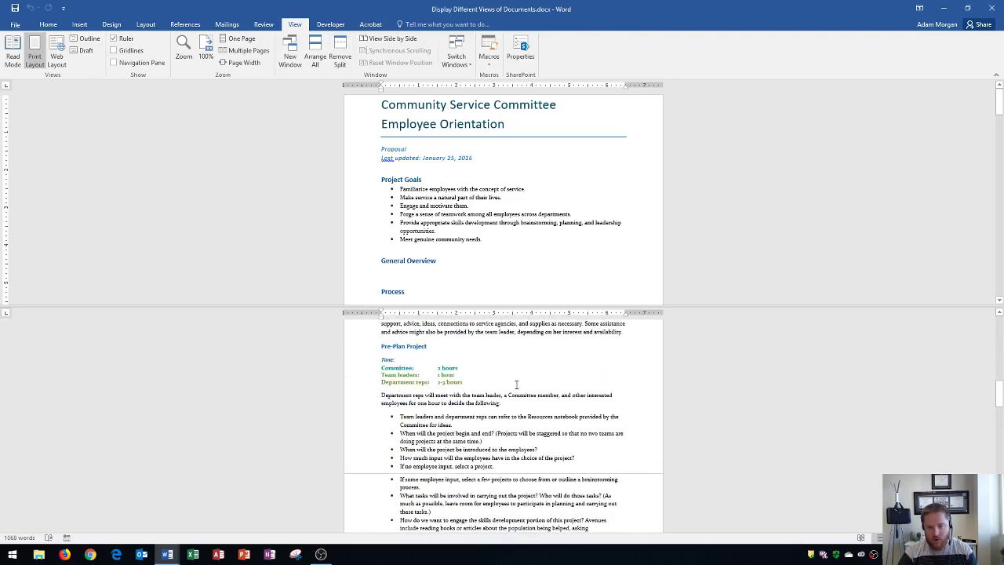
scroll(517, 383, down, 2)
scroll(497, 231, down, 10)
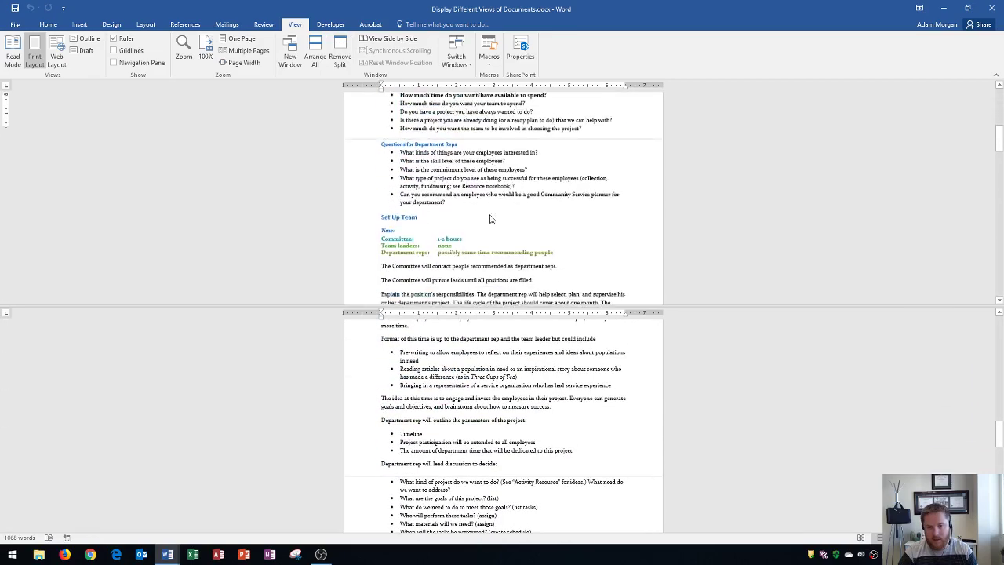
- Return the upper pane to the start of the document and set that pane's zoom to 100%
scroll(490, 224, up, 10)
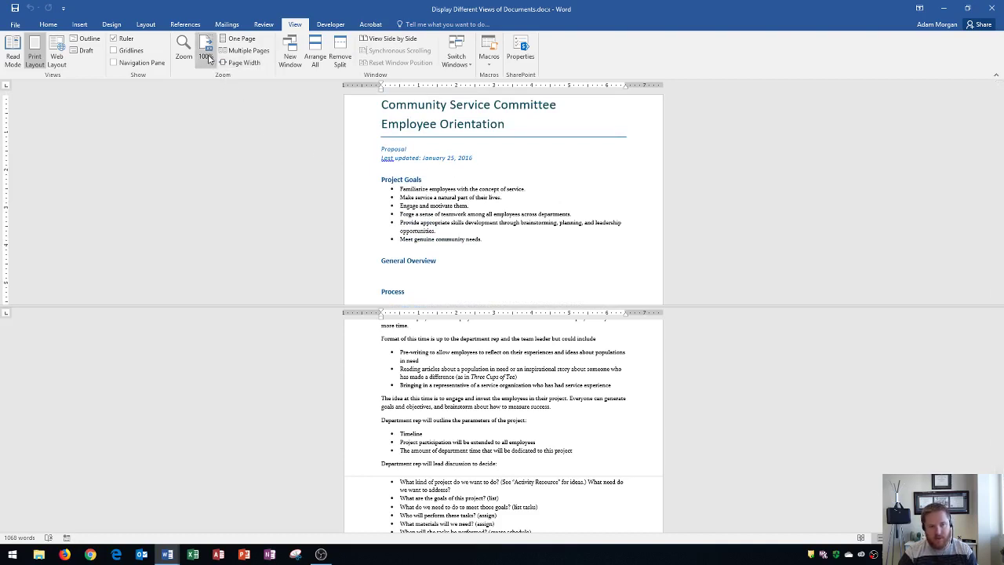
click(412, 178)
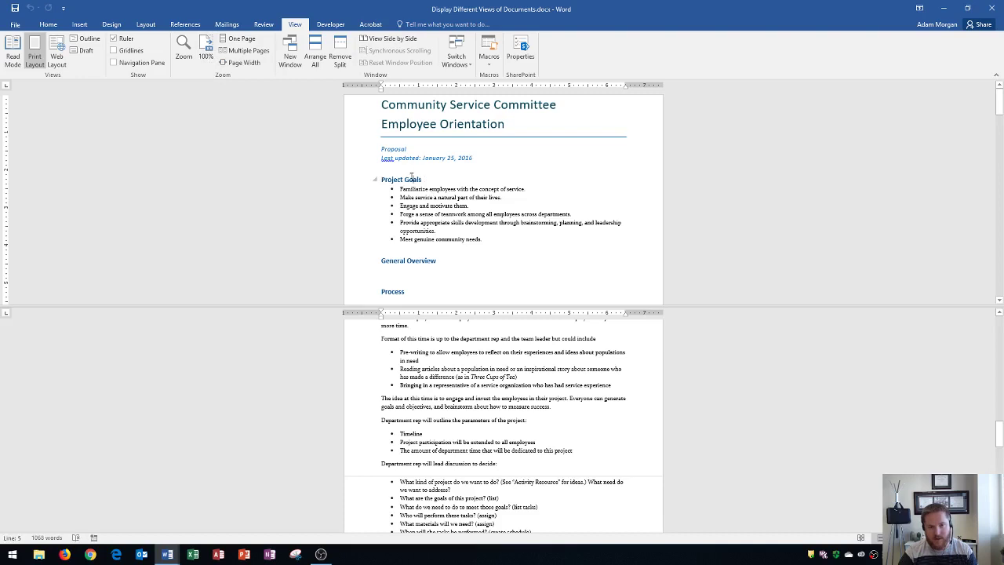
click(205, 58)
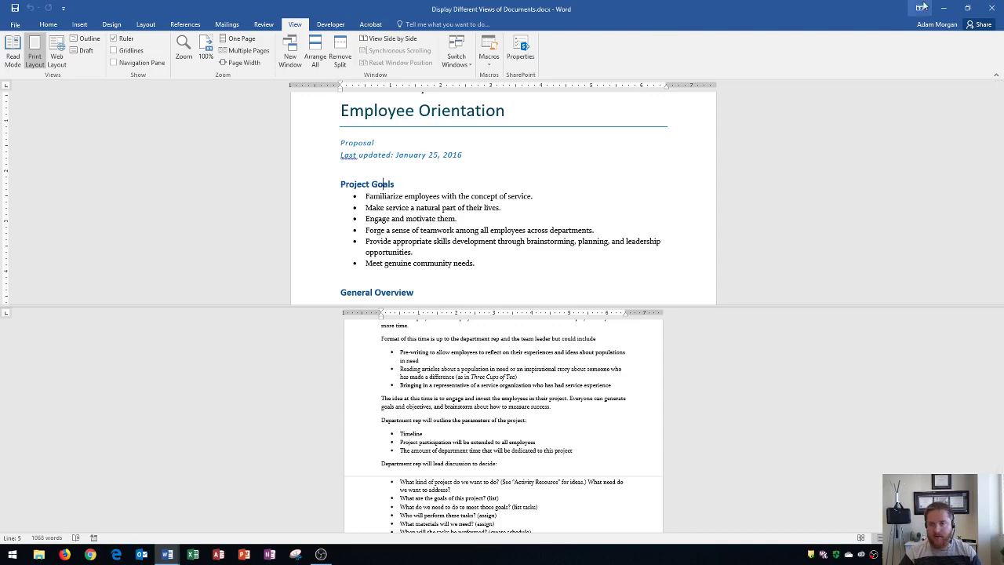
- Minimize the current document, open the Switch Windows document from the desktop and bring it to the front
click(943, 9)
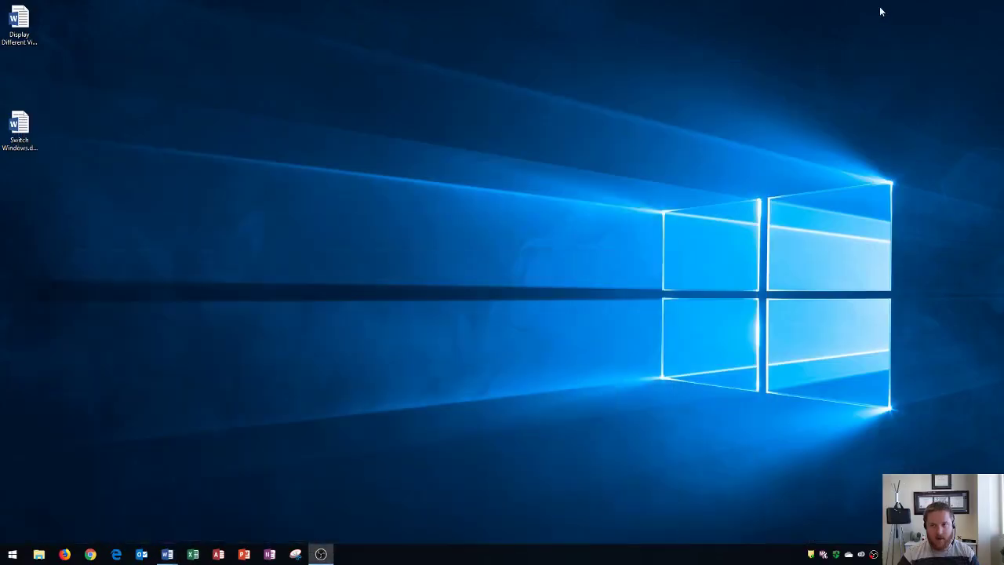
click(28, 131)
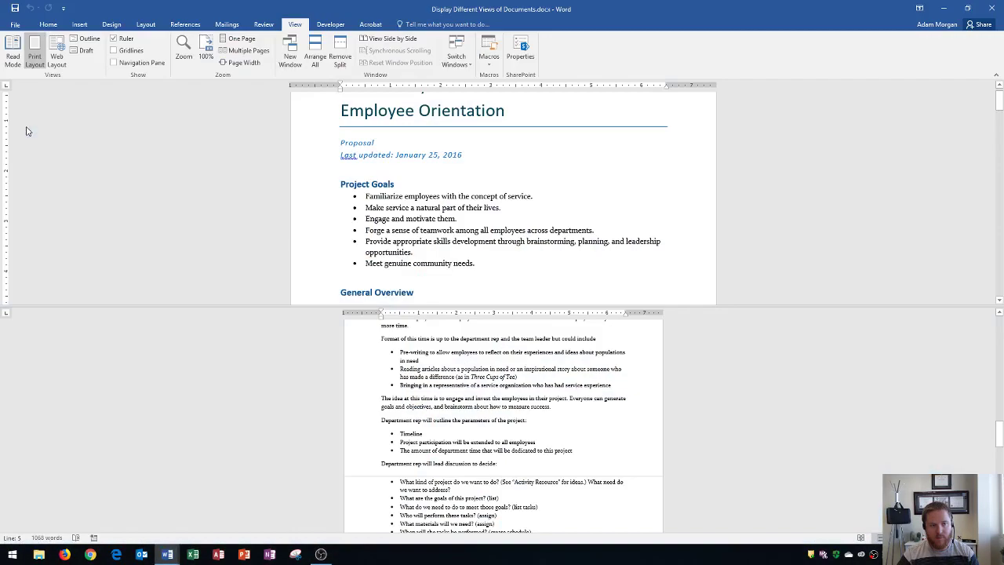
key(alt+Tab)
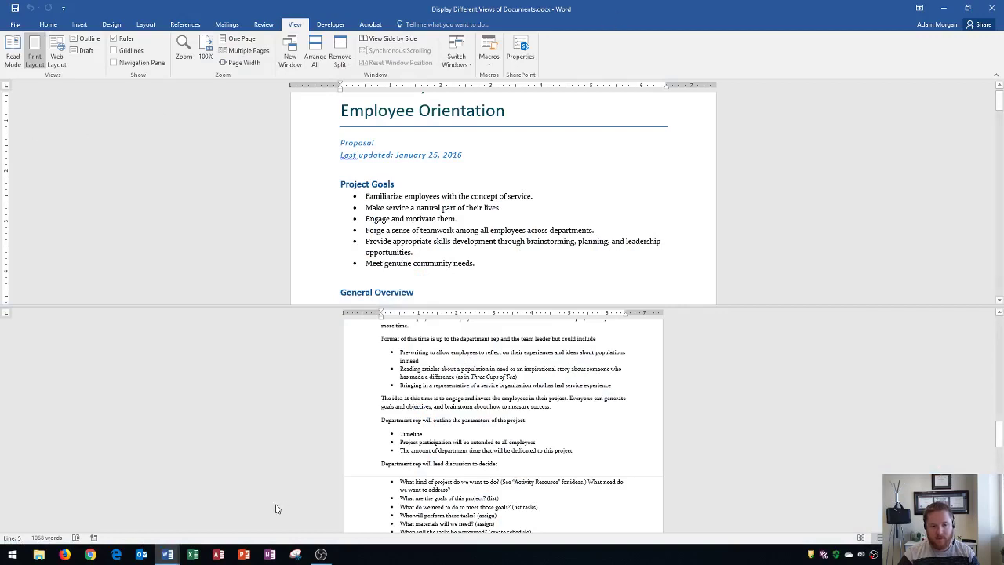
click(169, 556)
click(122, 514)
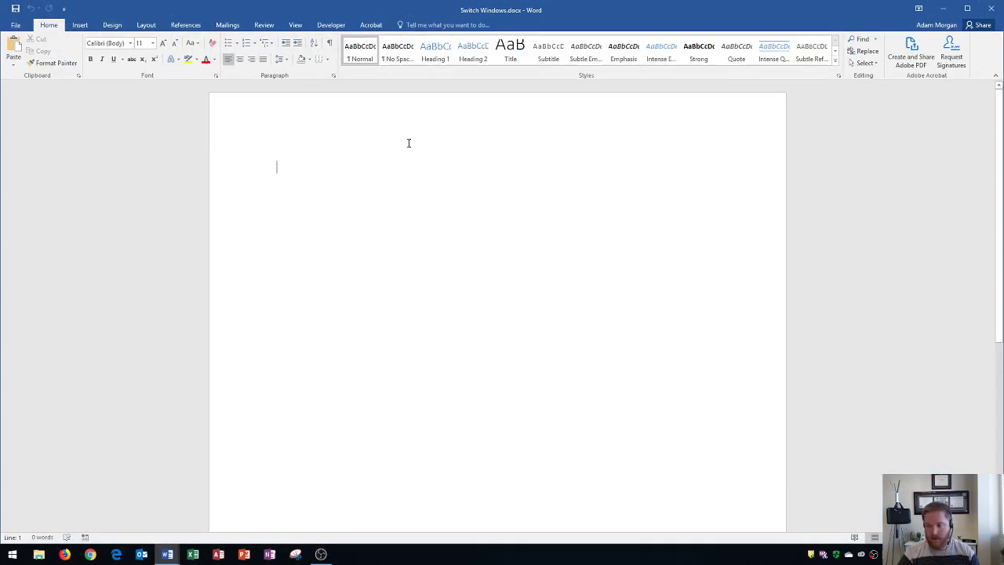
- Alternate between the two open Word documents, ending on Switch Windows.docx
click(167, 552)
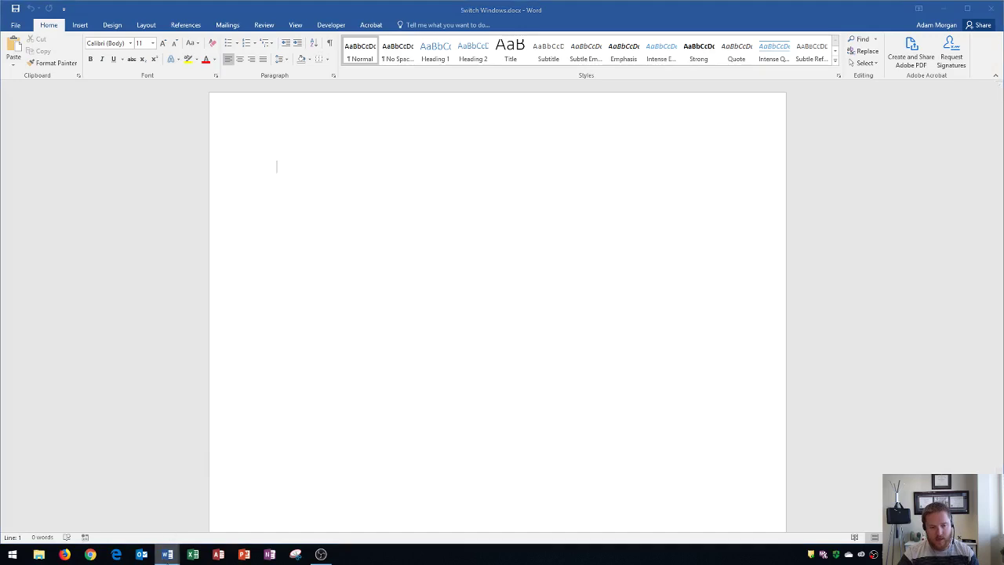
click(134, 513)
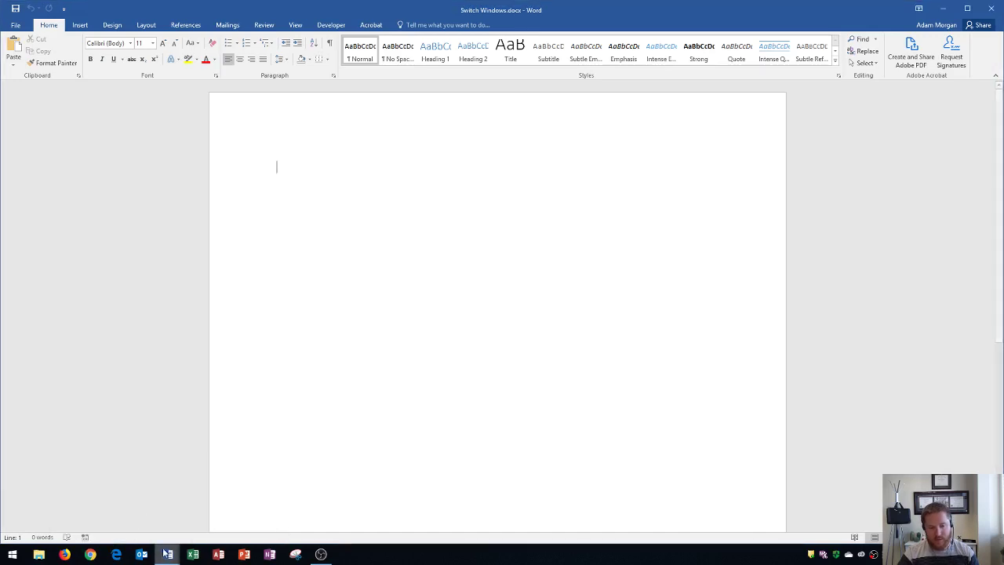
click(167, 554)
click(198, 527)
click(167, 554)
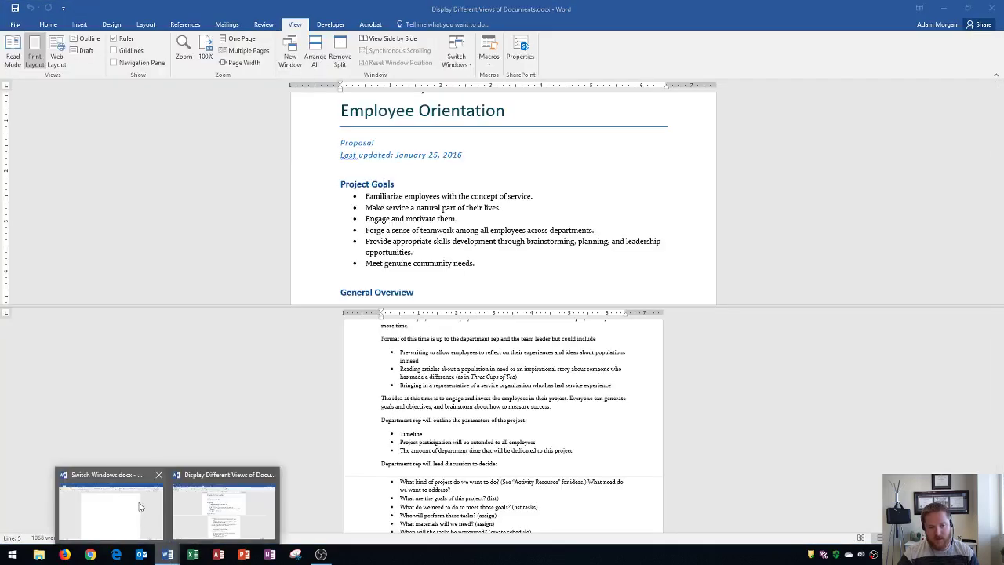
click(137, 506)
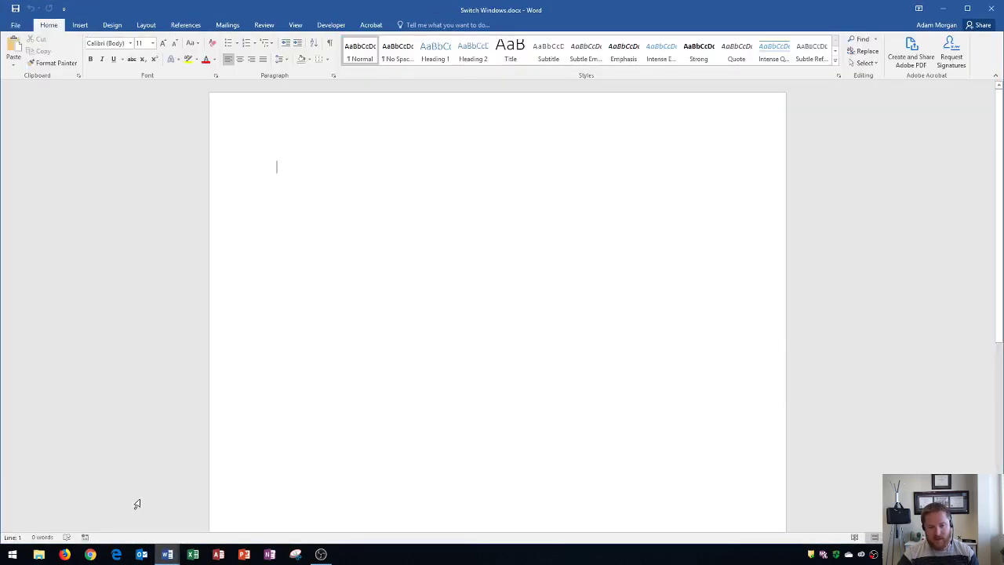
- Use Switch Windows to go to Display Different Views of Documents.docx and remove its window split
click(298, 25)
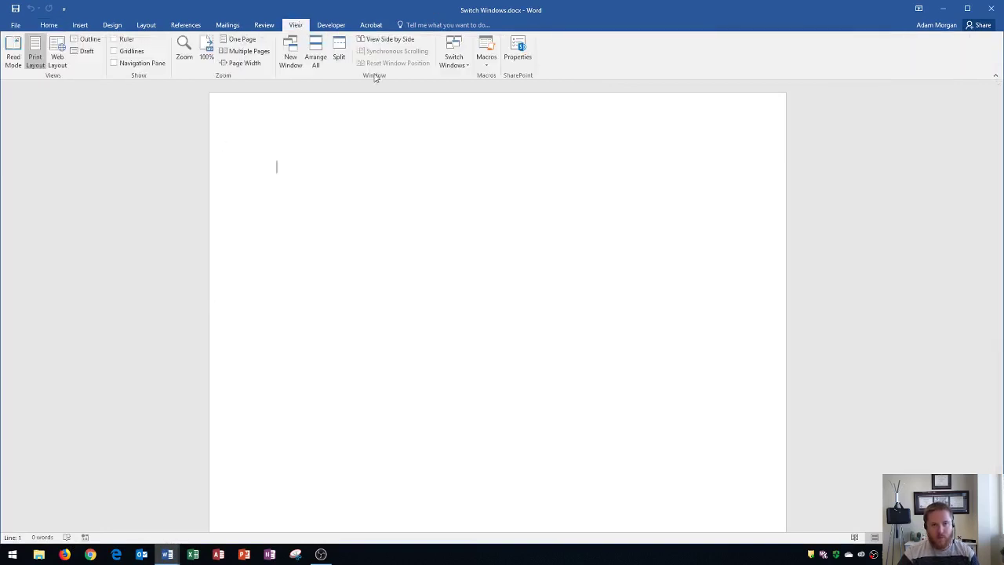
click(459, 61)
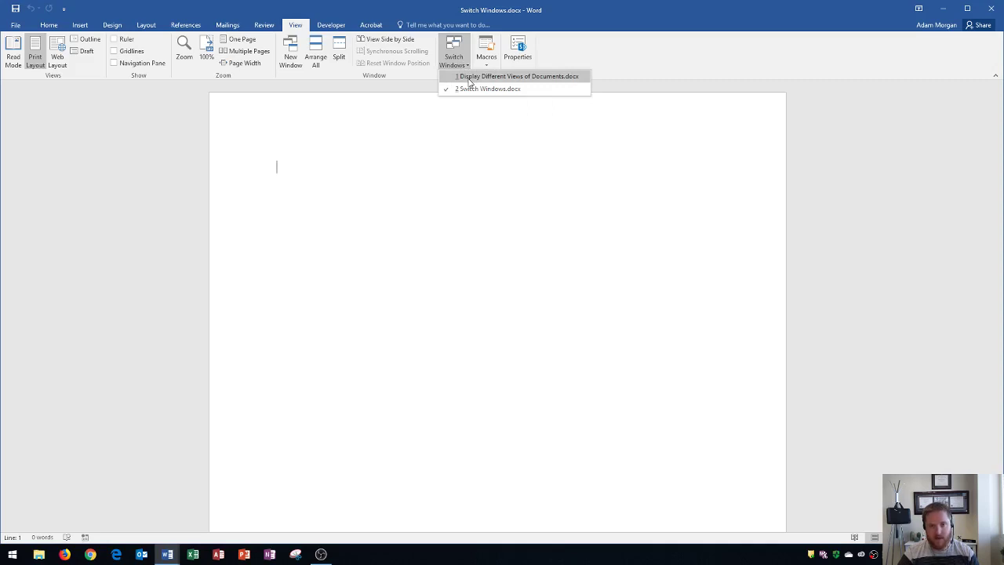
click(470, 77)
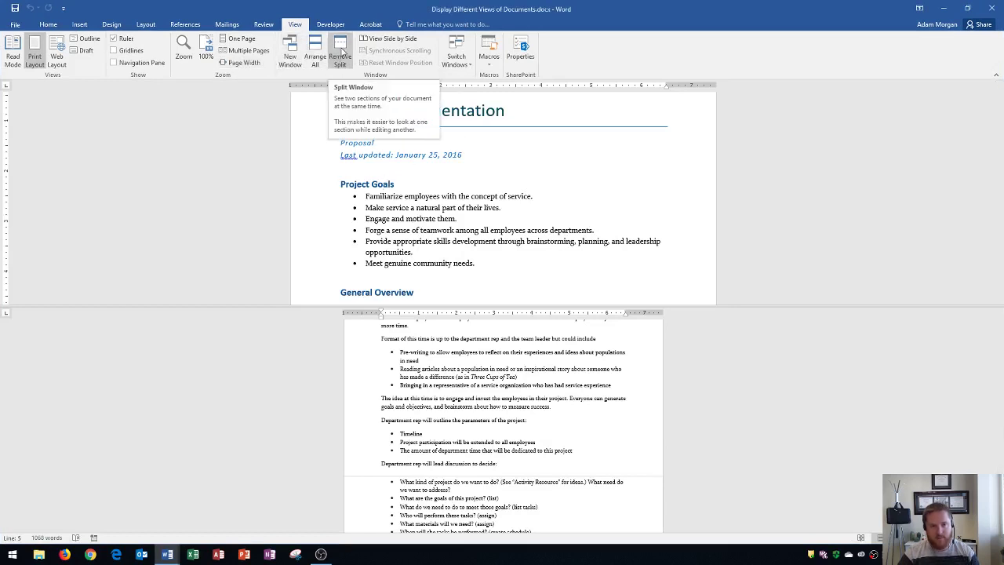
click(340, 55)
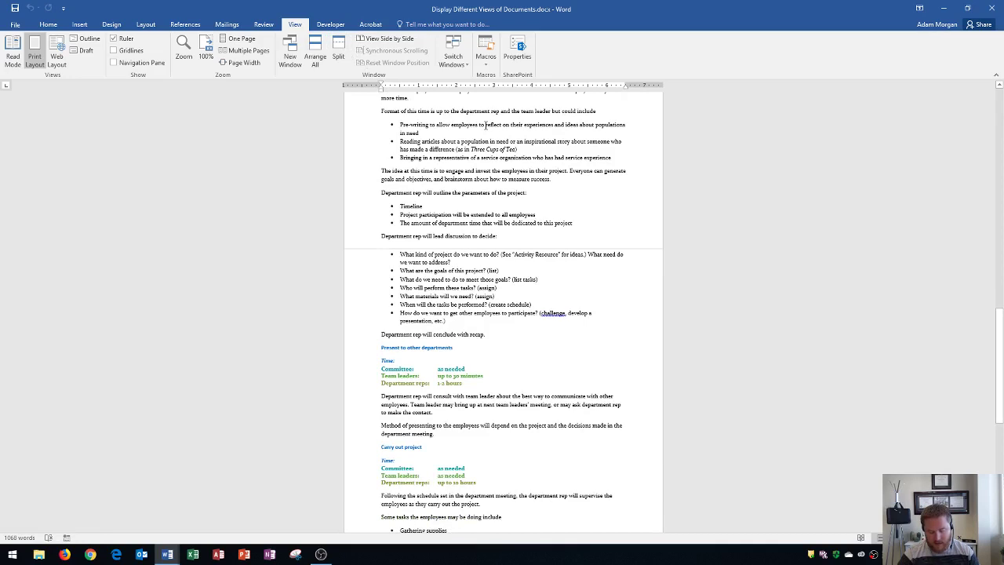
- Show gridlines in Display Different Views of Documents.docx and switch to Switch Windows.docx to check them there
click(113, 52)
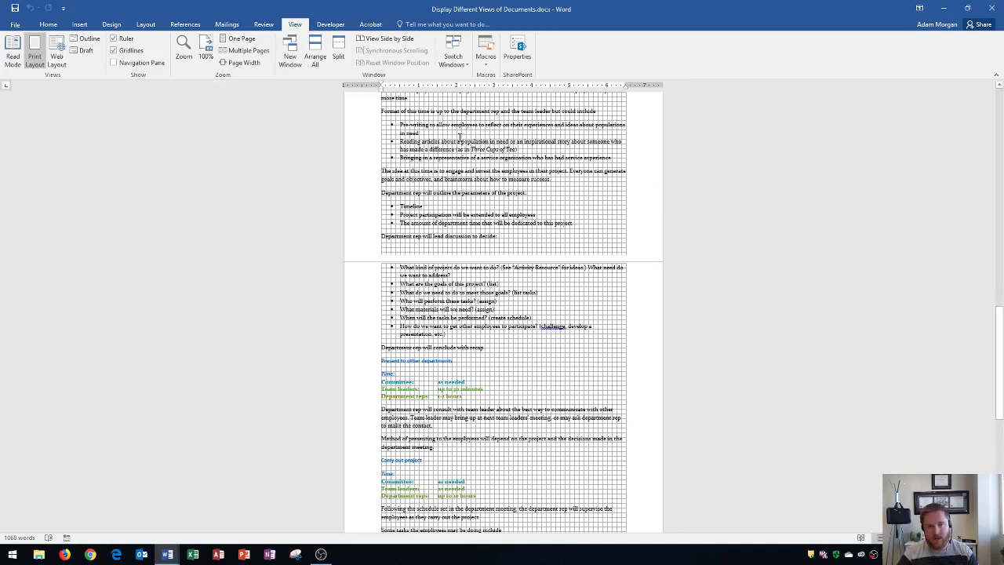
click(453, 60)
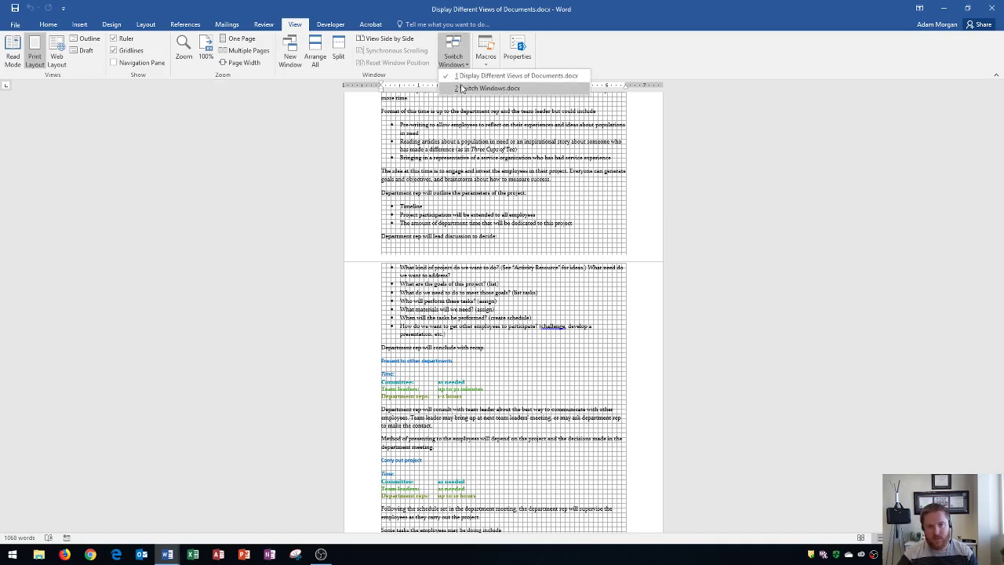
click(466, 88)
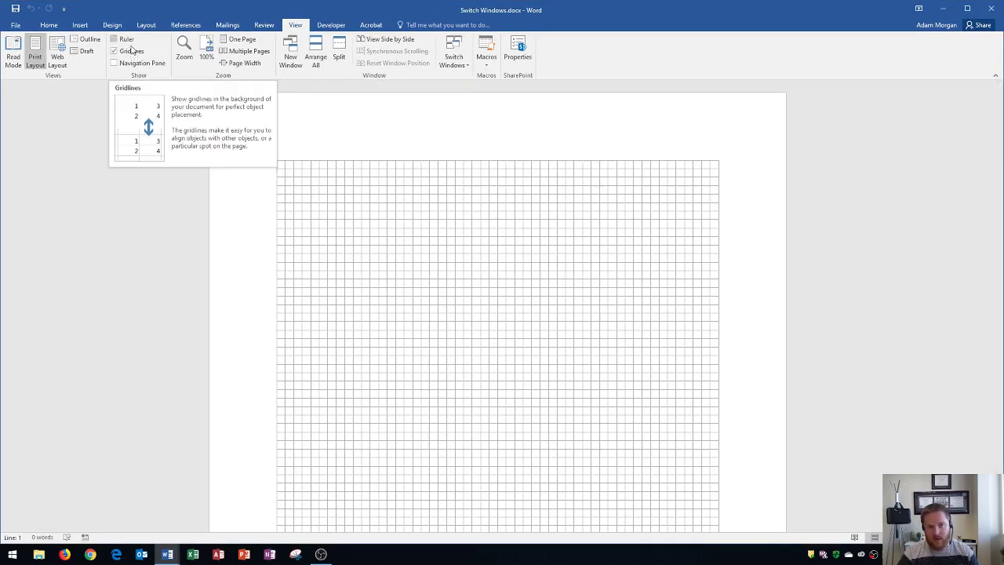
- Compare the gridlines in both documents by switching to Display Different Views of Documents.docx and back to Switch Windows.docx
click(459, 63)
click(464, 77)
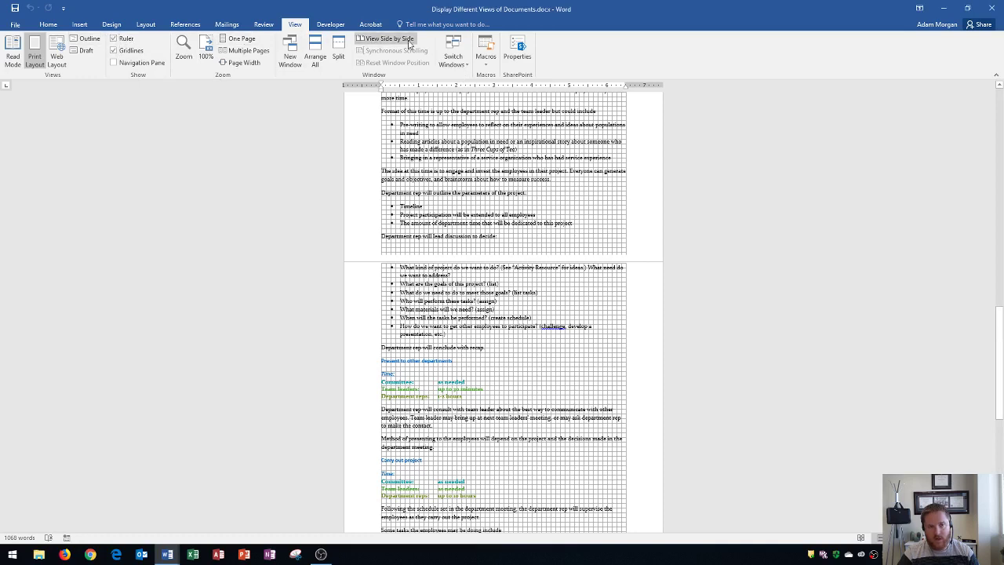
click(458, 61)
click(464, 86)
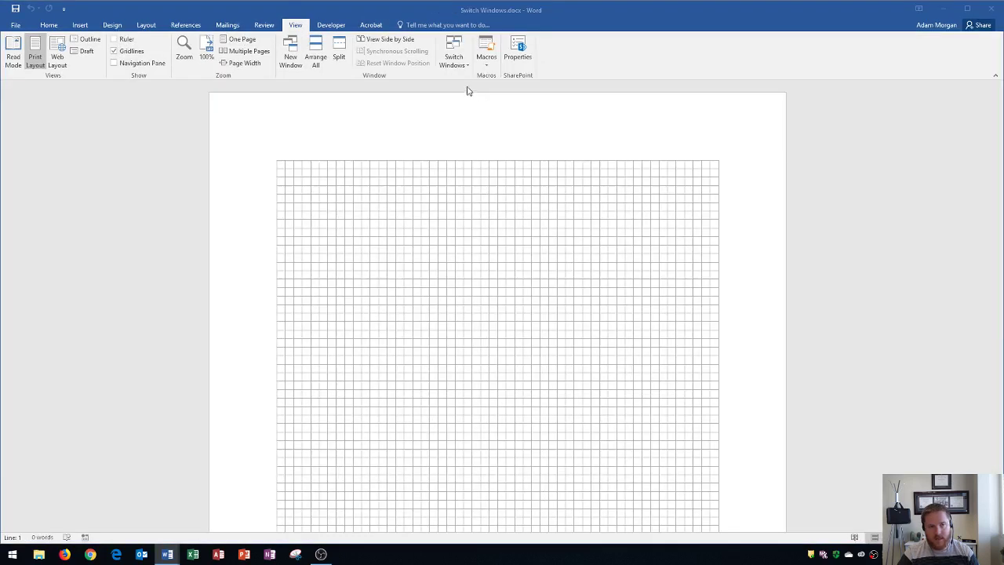